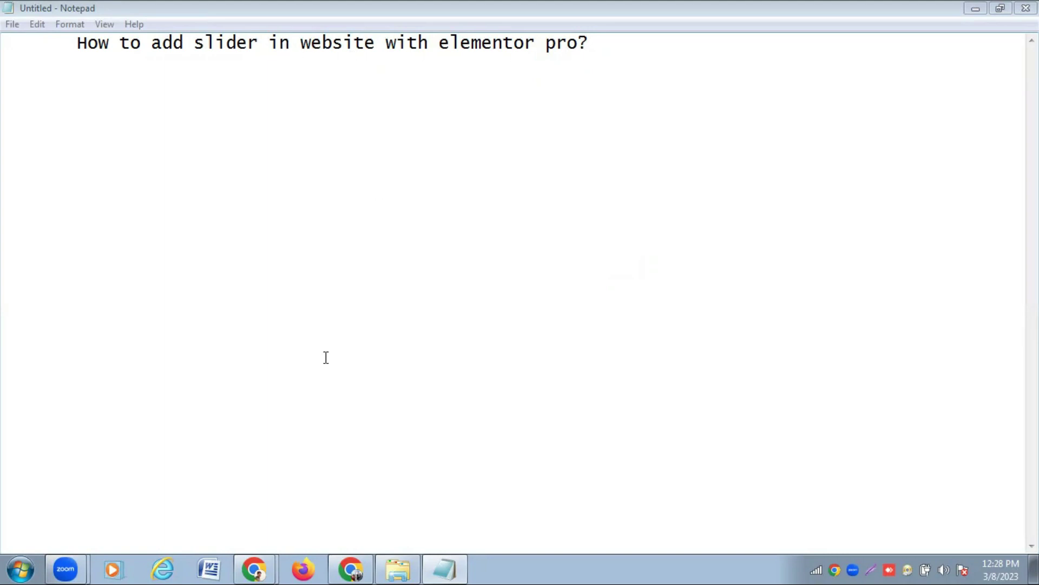
Switch to the Elementor window in Chrome and leave the Home page editor, going back to the WordPress Pages list
left_click(259, 567)
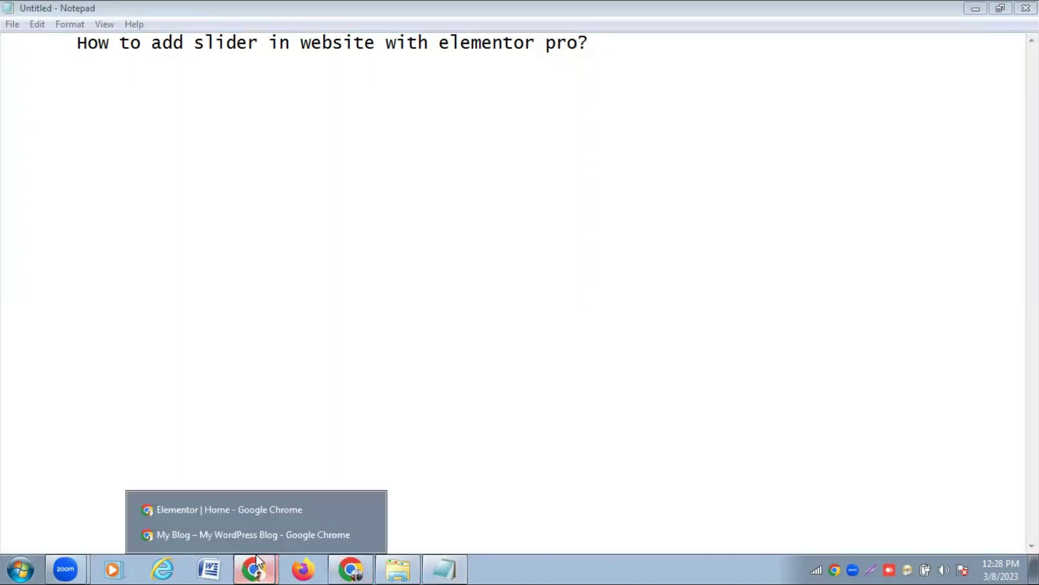
left_click(259, 511)
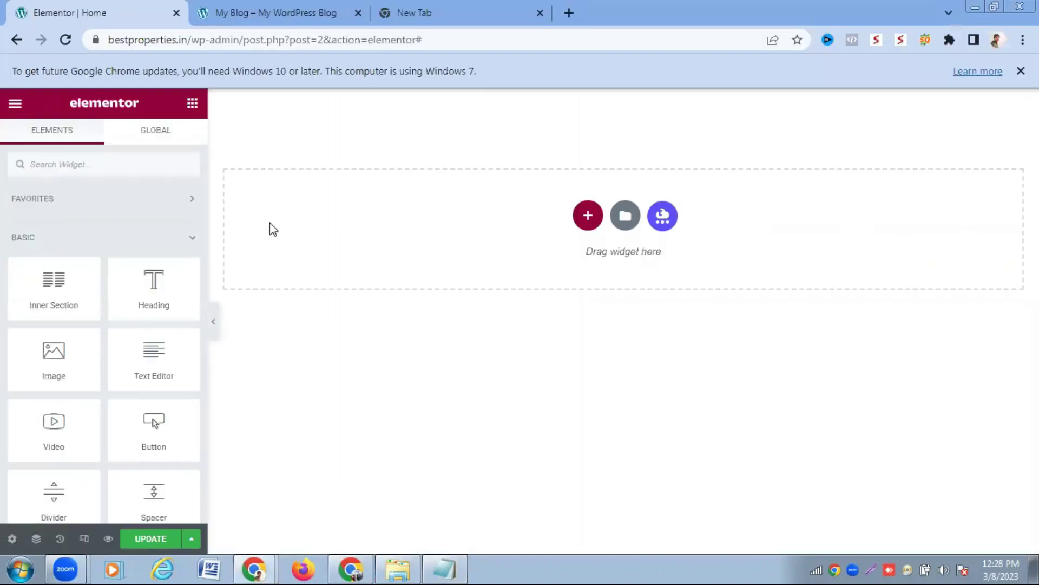
left_click(17, 40)
left_click(17, 40)
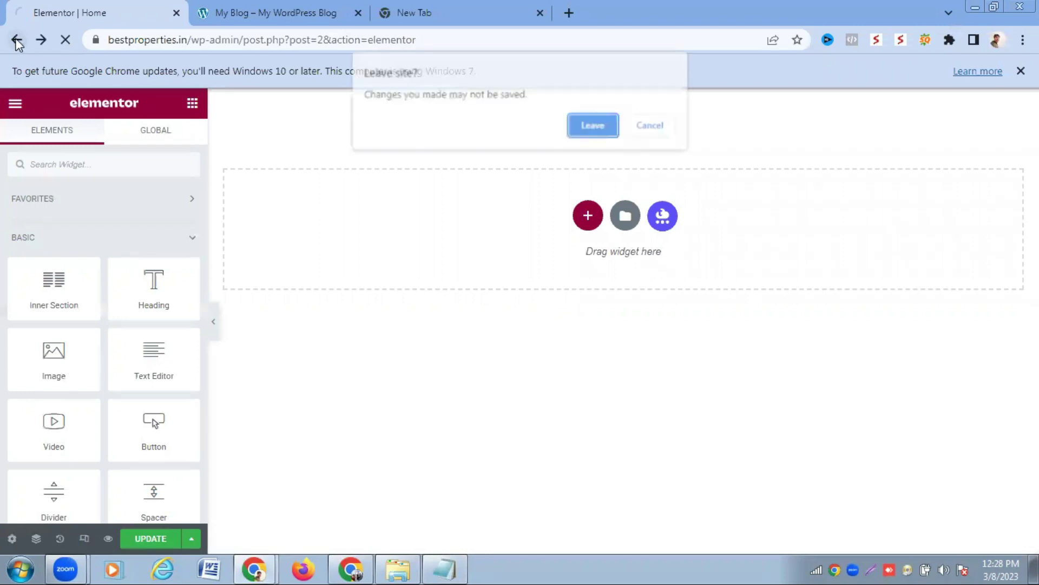
left_click(594, 126)
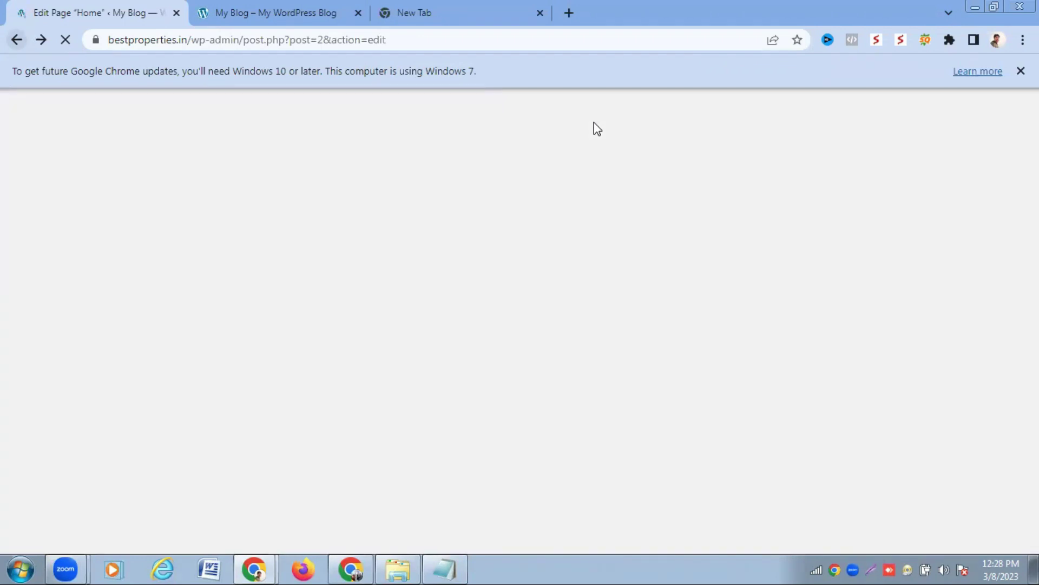
left_click(18, 41)
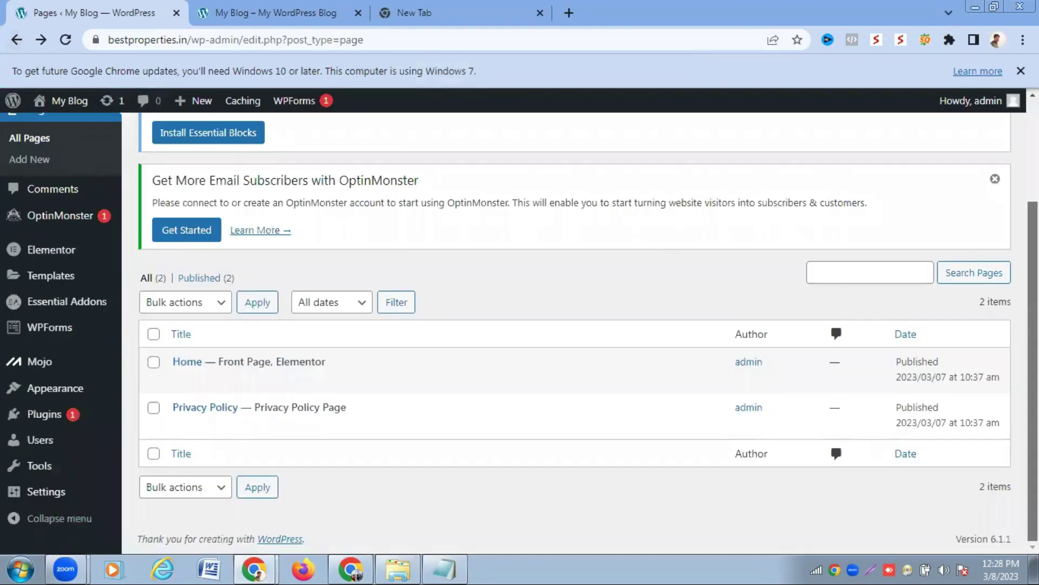
Open the Add New plugins page in a new browser tab and switch to it
mouse_move(47, 423)
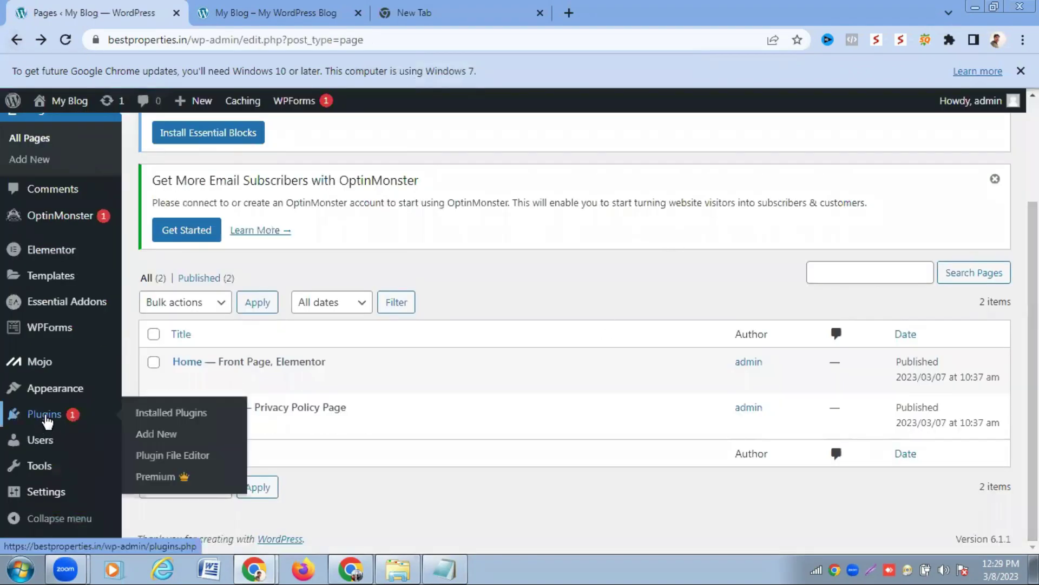
right_click(163, 434)
left_click(238, 361)
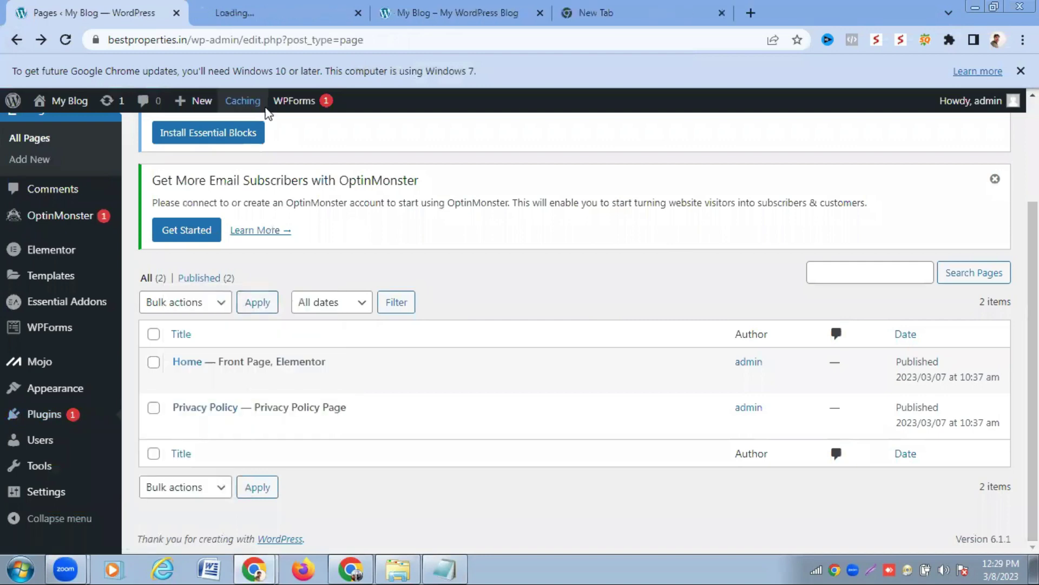
left_click(271, 15)
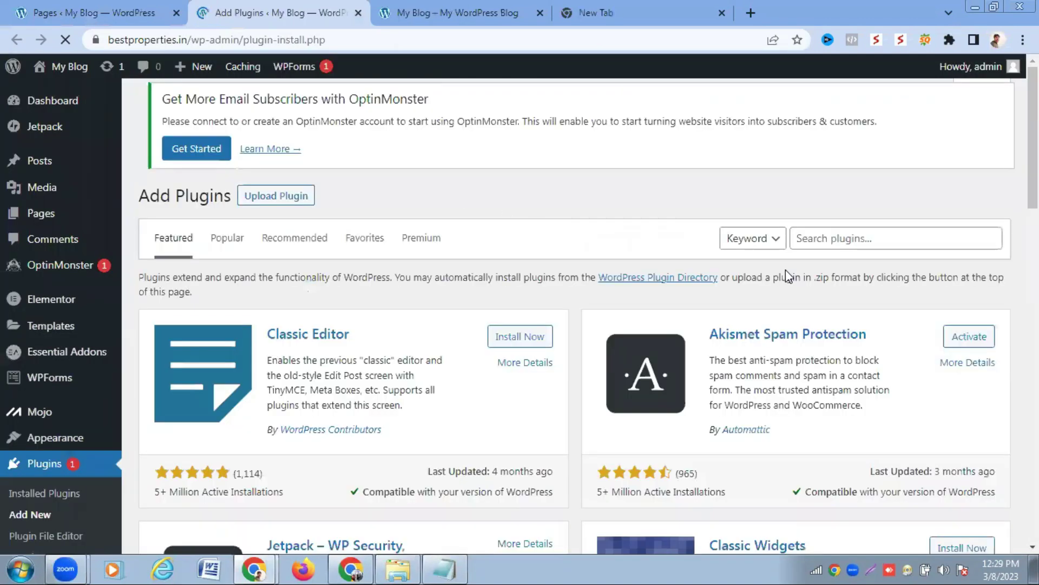
Search the plugin directory for "element" and look over the Elementor Website Builder entry in the results
left_click(841, 241)
type("el")
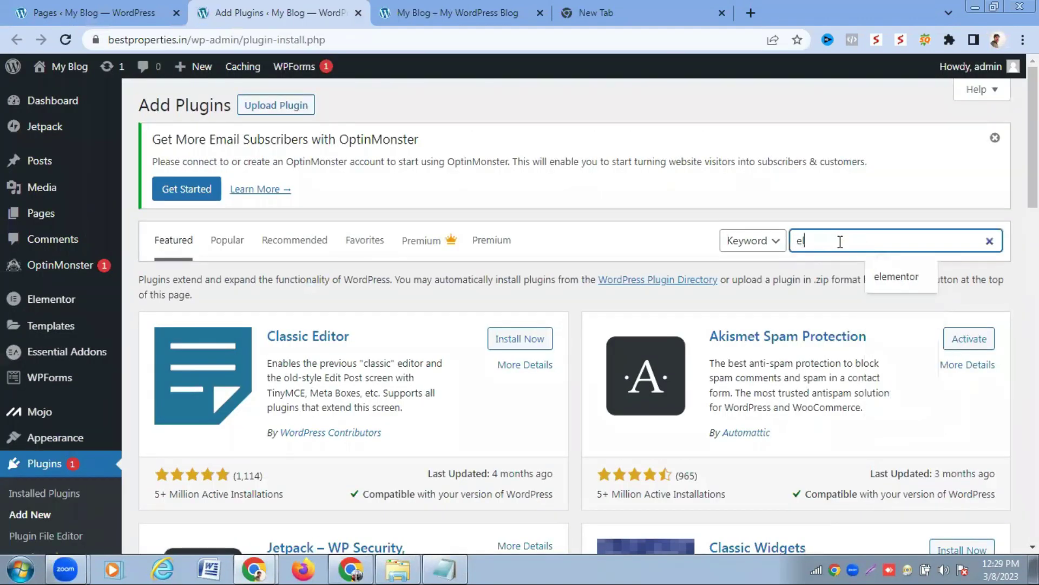
type("ement")
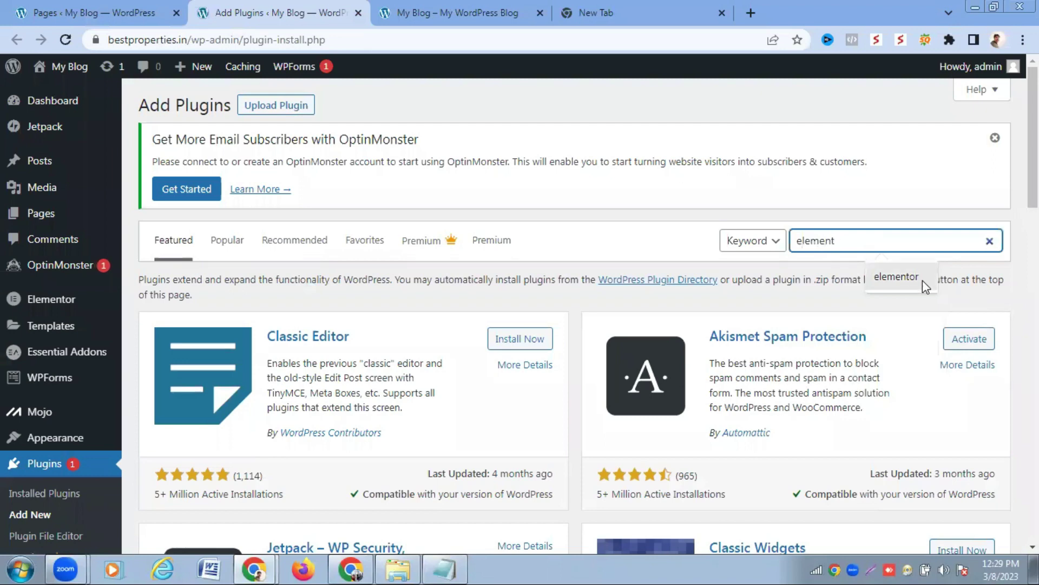
left_click(842, 243)
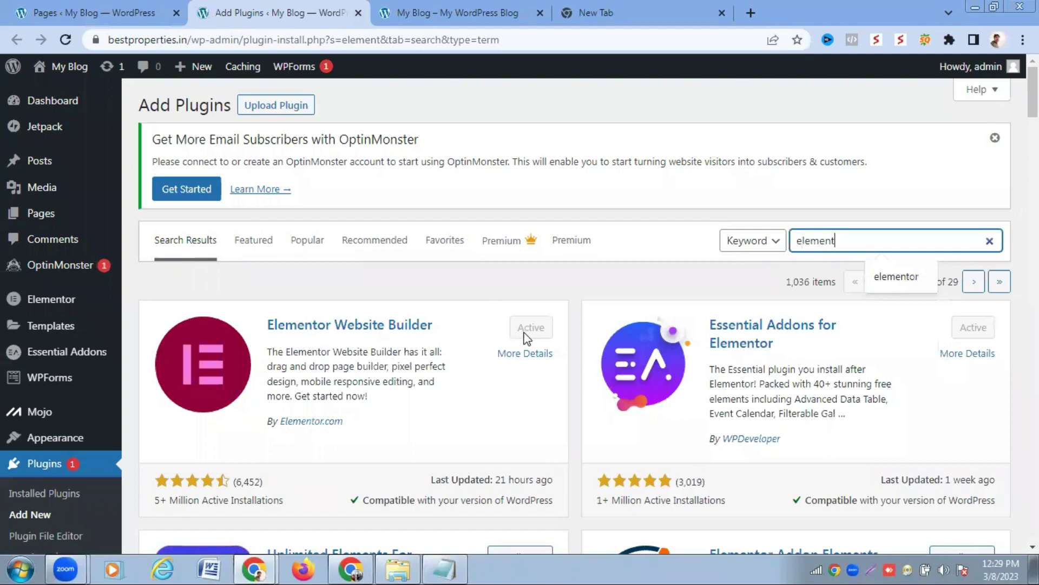
scroll(644, 260, "down", 4)
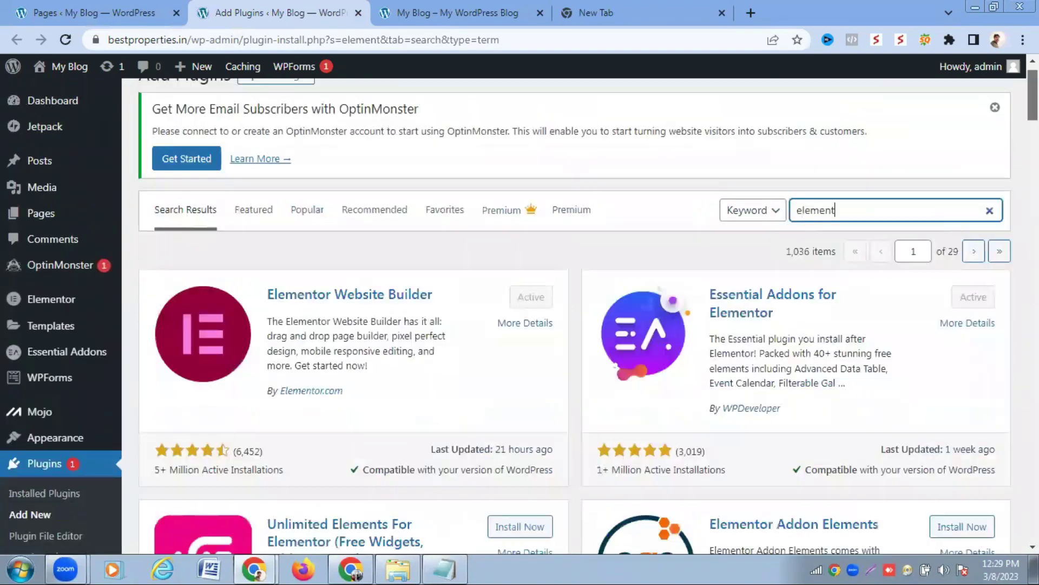
scroll(633, 248, "up", 4)
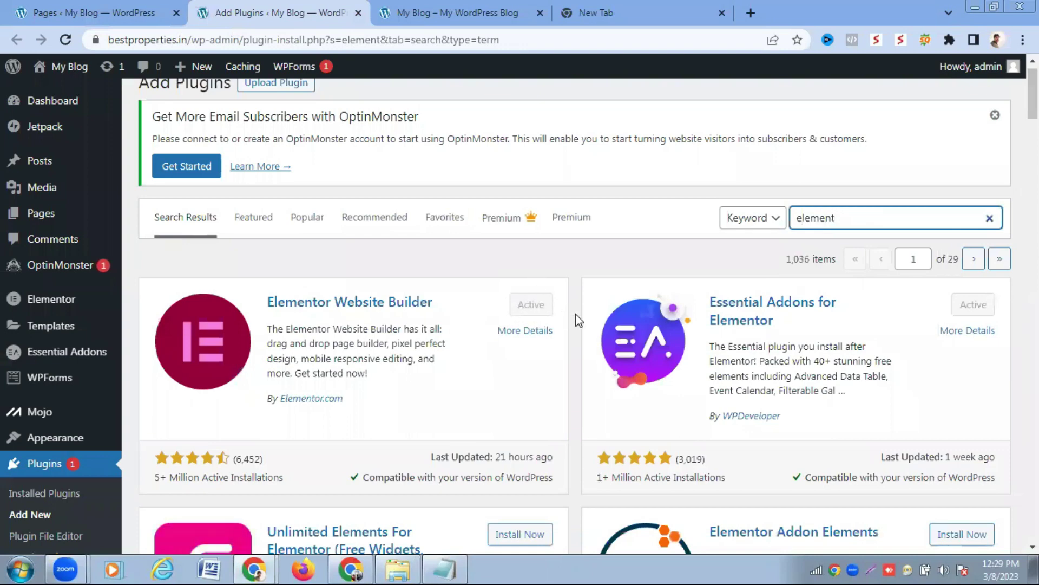
scroll(536, 292, "down", 5)
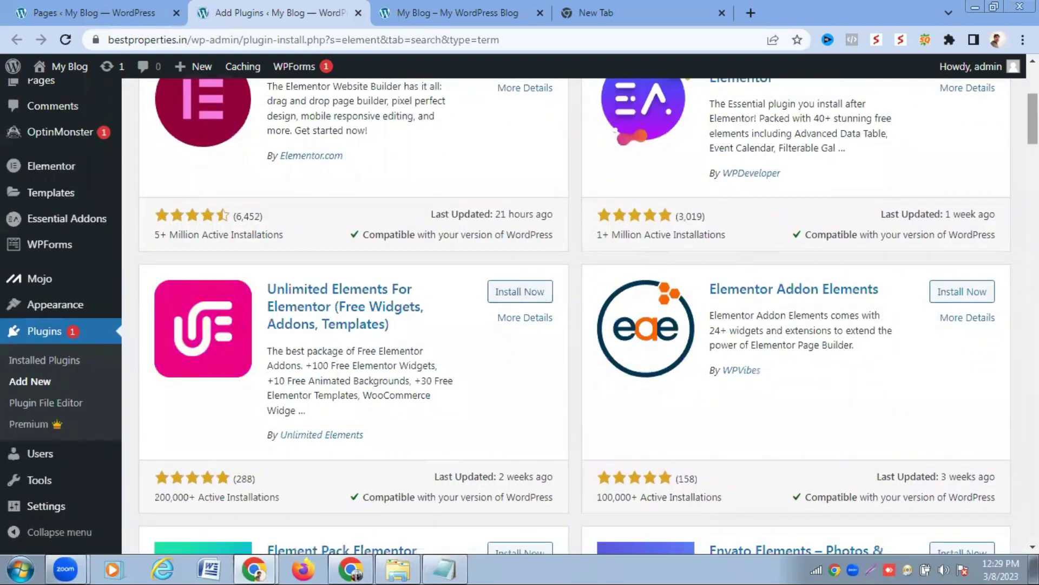
scroll(603, 290, "up", 3)
scroll(694, 222, "up", 2)
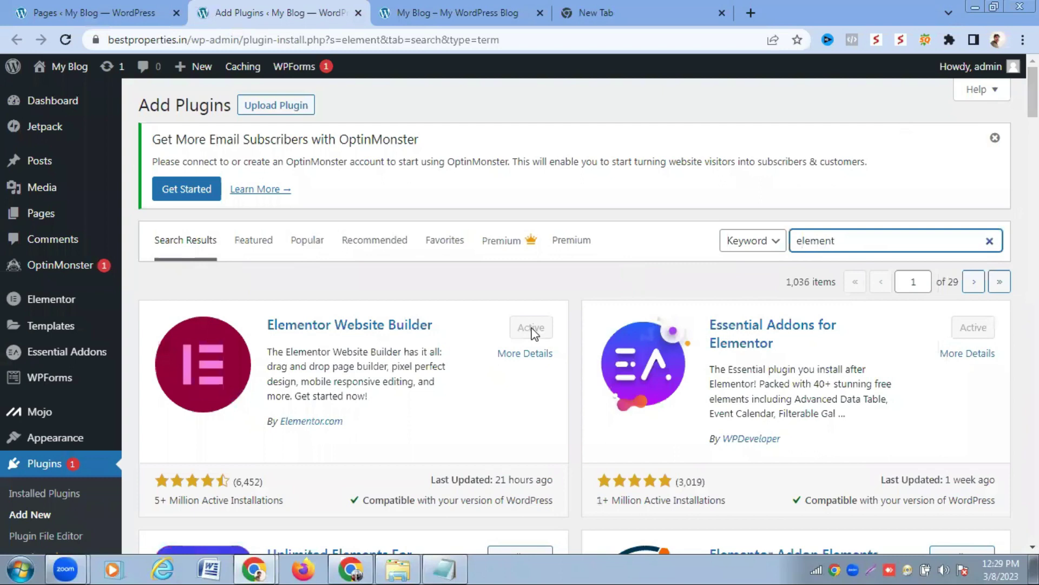
scroll(416, 299, "down", 6)
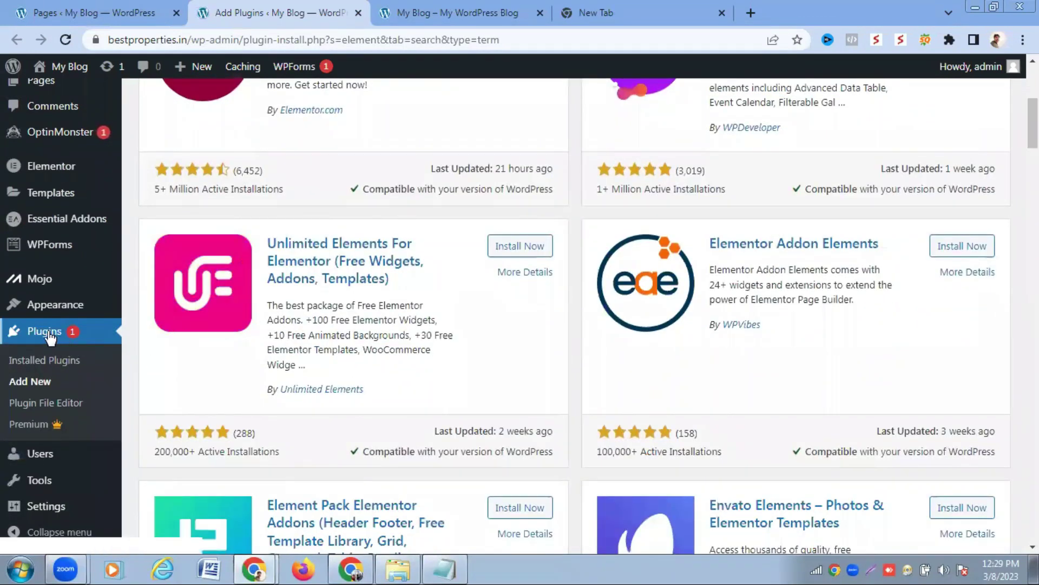
Open the installed plugins list and examine the Elementor and Elementor Pro entries
left_click(47, 362)
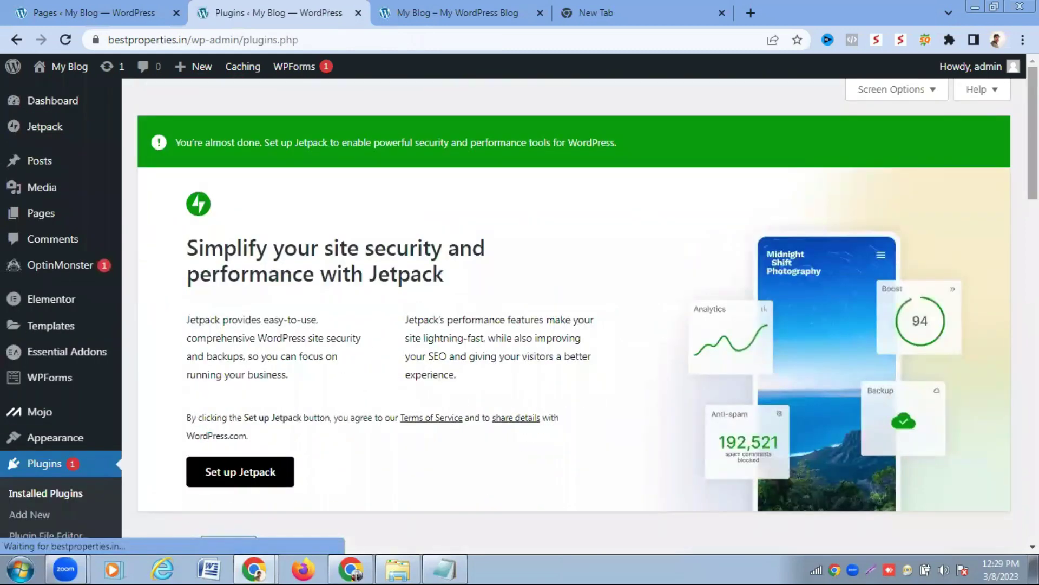
scroll(573, 314, "down", 10)
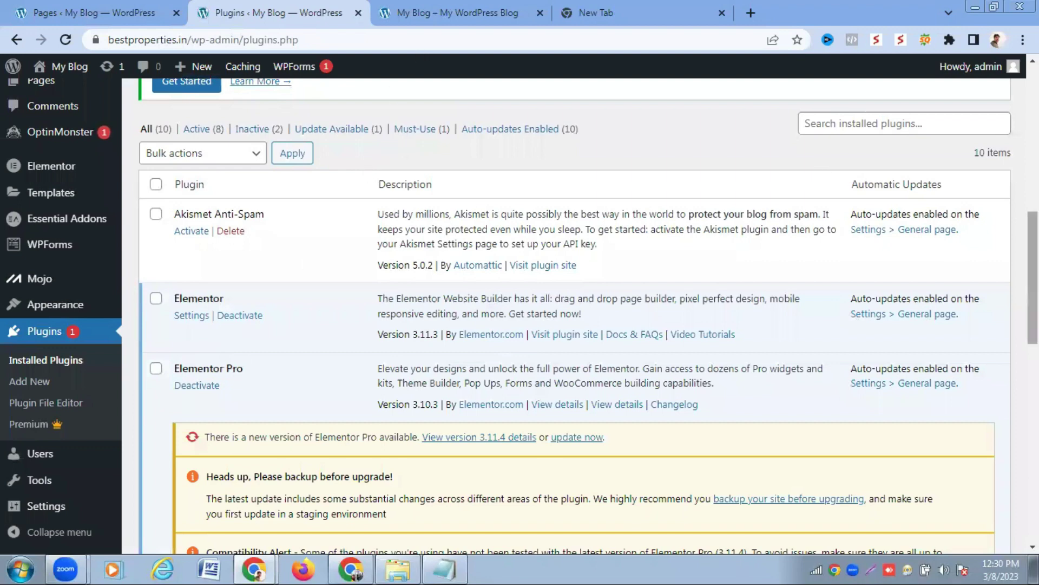
scroll(574, 314, "up", 8)
scroll(487, 430, "up", 1)
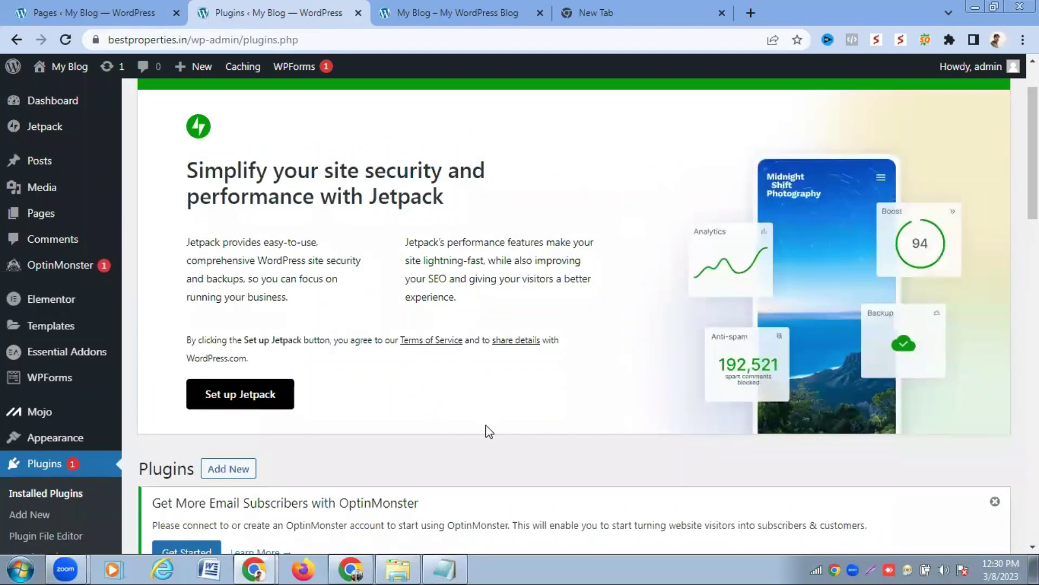
Go to the plugin upload form and choose ElementorPro.zip from the Downloads folder as the file for installation
left_click(236, 474)
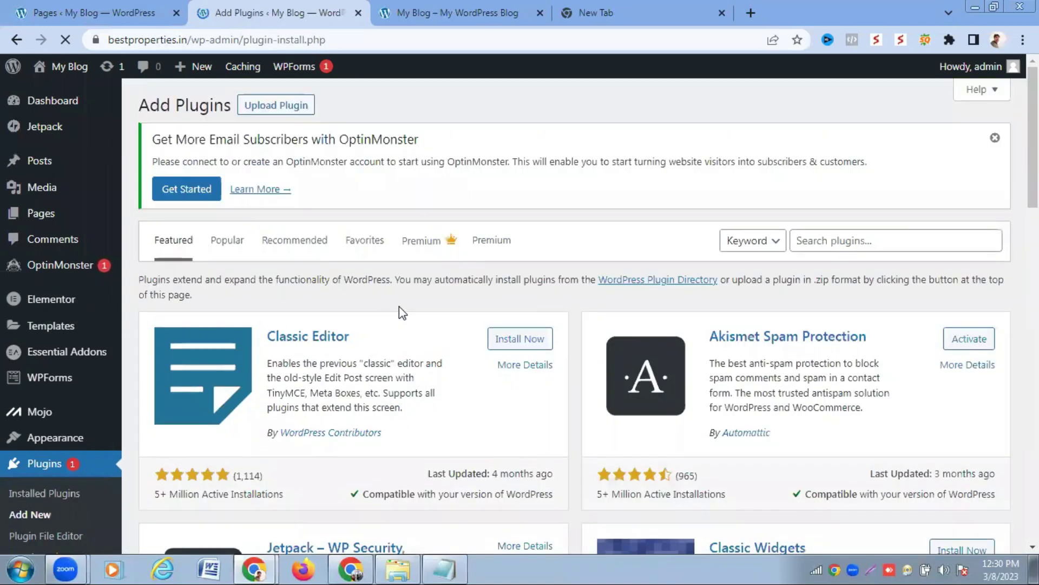
left_click(282, 107)
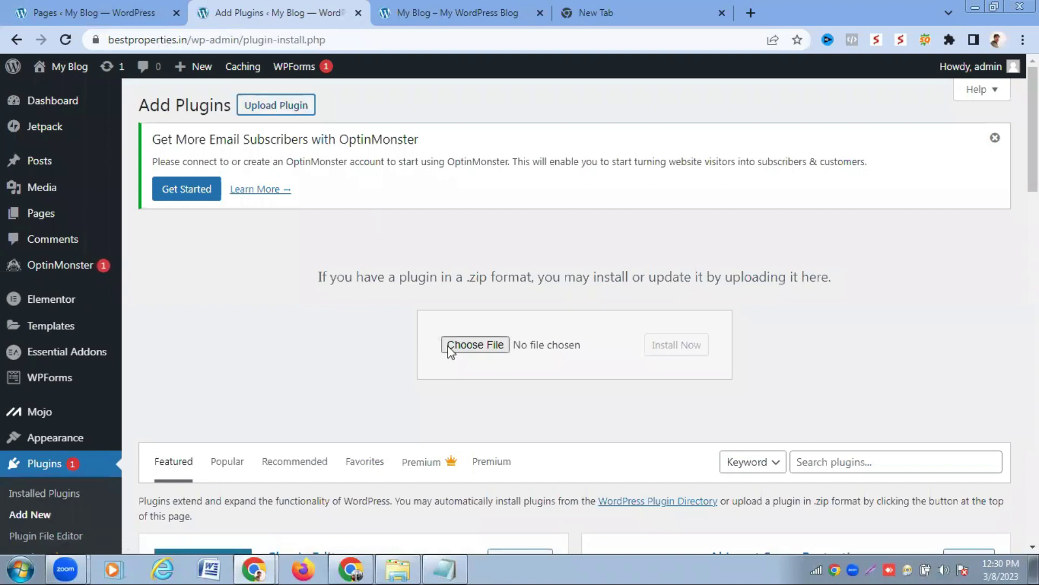
left_click(478, 347)
left_click(478, 347)
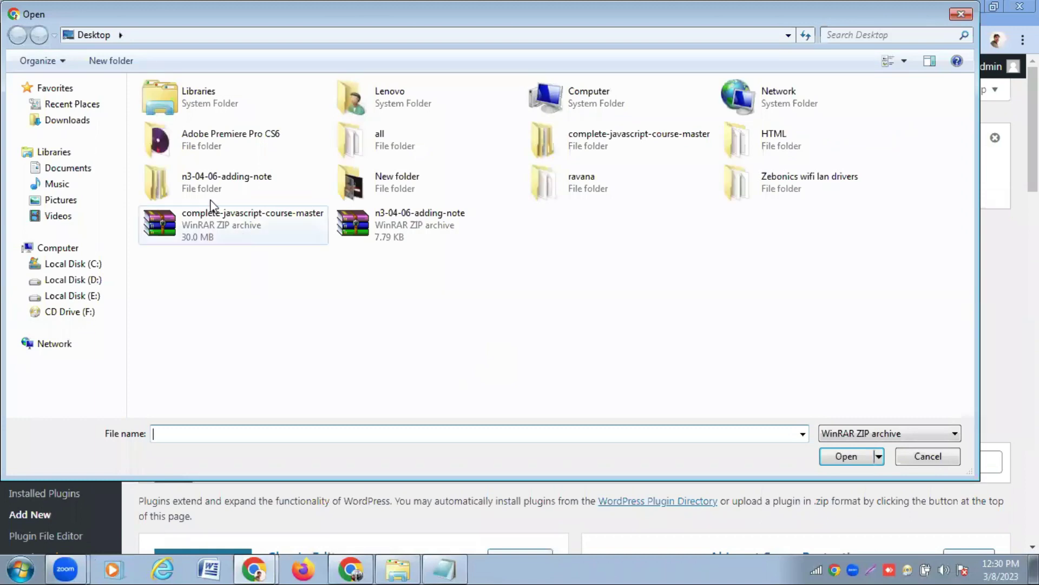
left_click(83, 122)
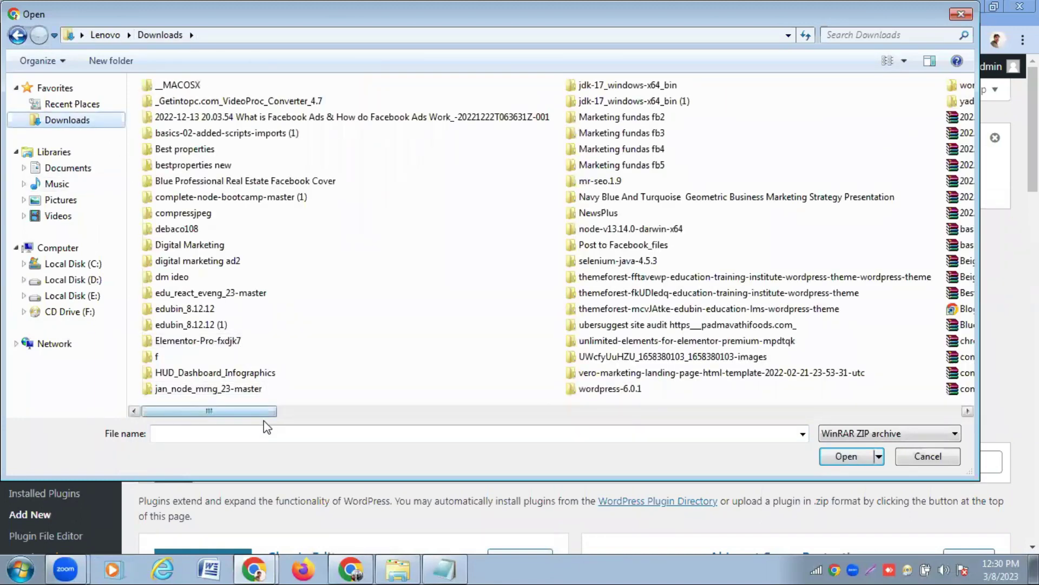
left_click(256, 433)
type("elem")
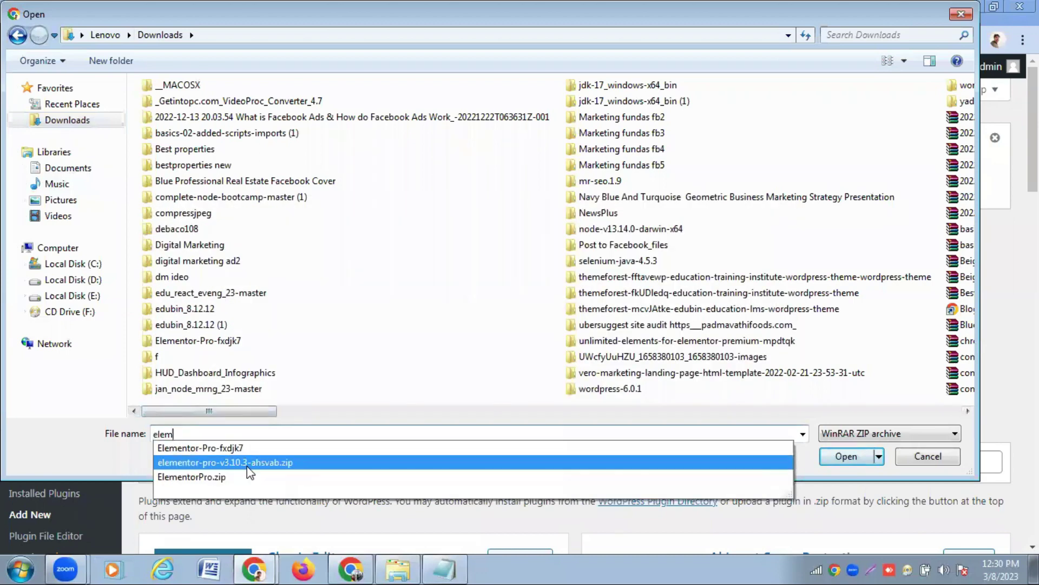
left_click(225, 478)
left_click(840, 458)
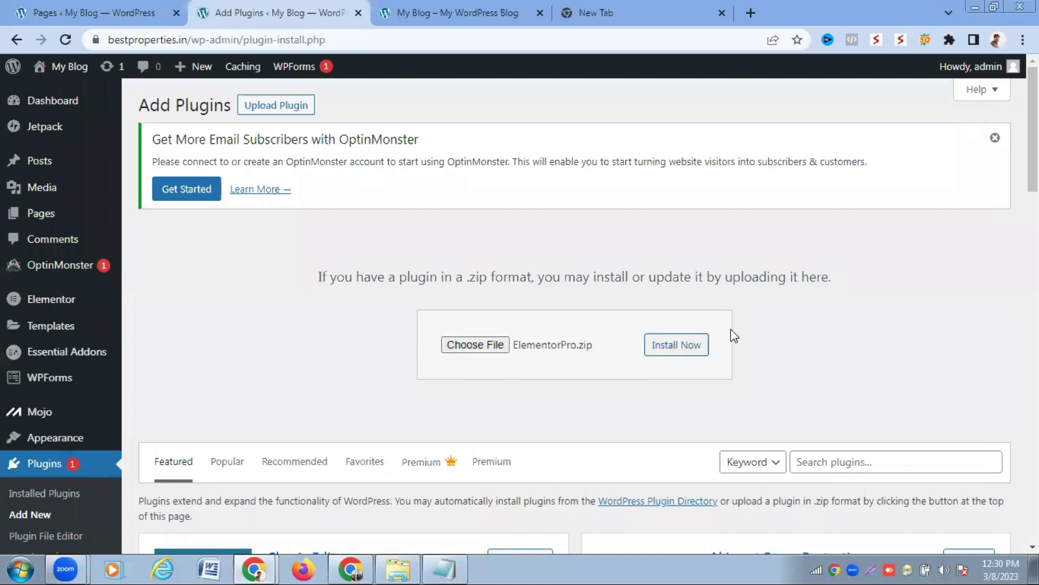
Return to the installed plugins list without installing the chosen file and check the Elementor Pro entry again
scroll(519, 313, "down", 6)
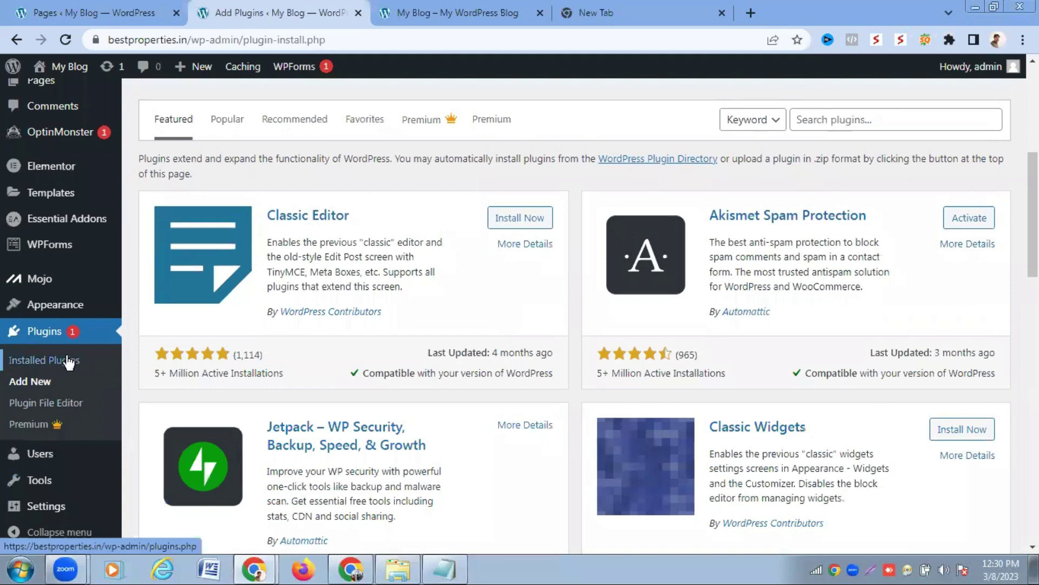
left_click(69, 361)
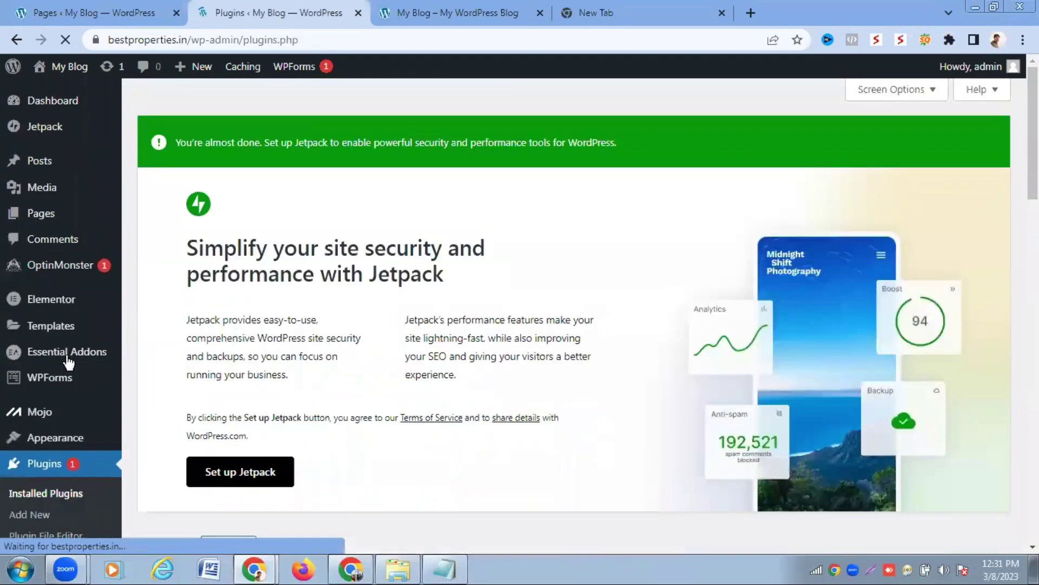
scroll(568, 299, "down", 10)
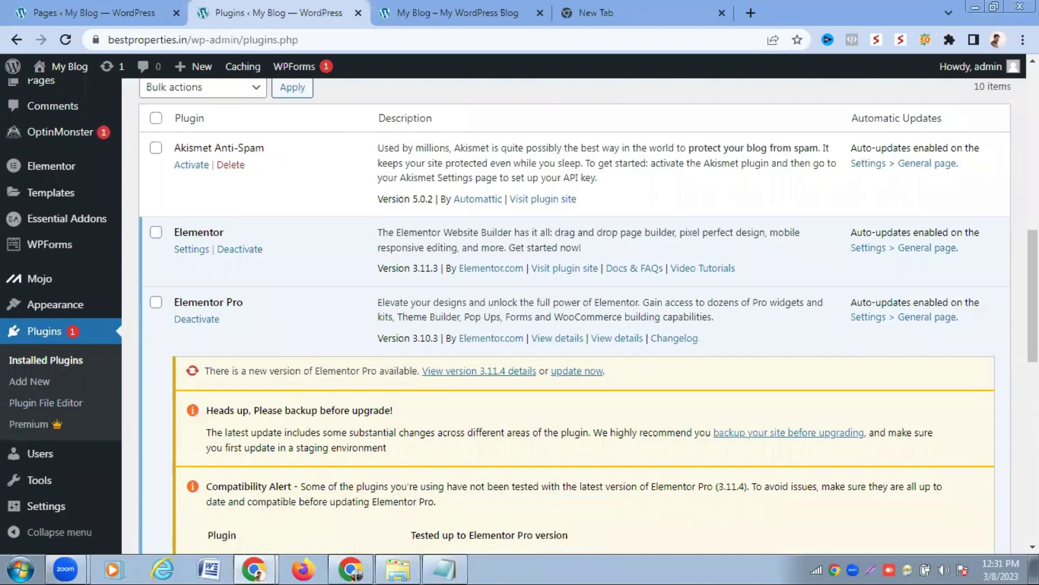
Open the list of all pages in WordPress from the installed plugins page
left_click_drag(1032, 260, 1033, 97)
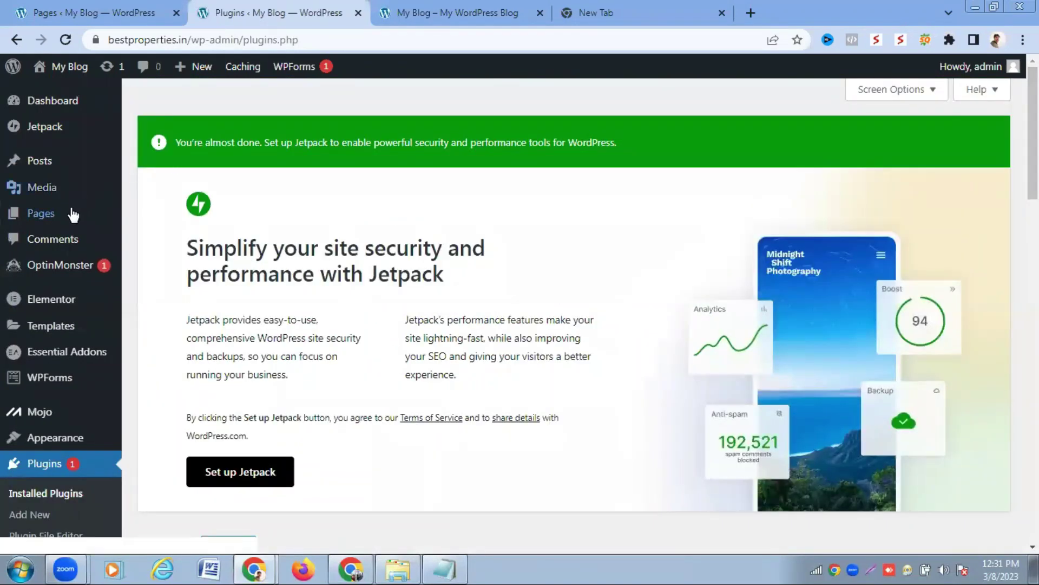
mouse_move(118, 219)
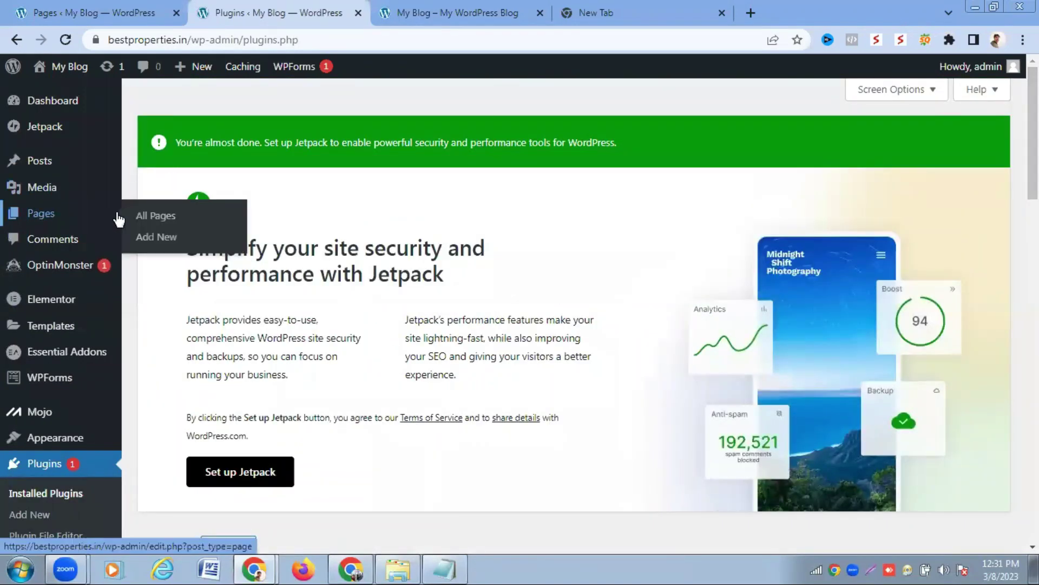
left_click(154, 216)
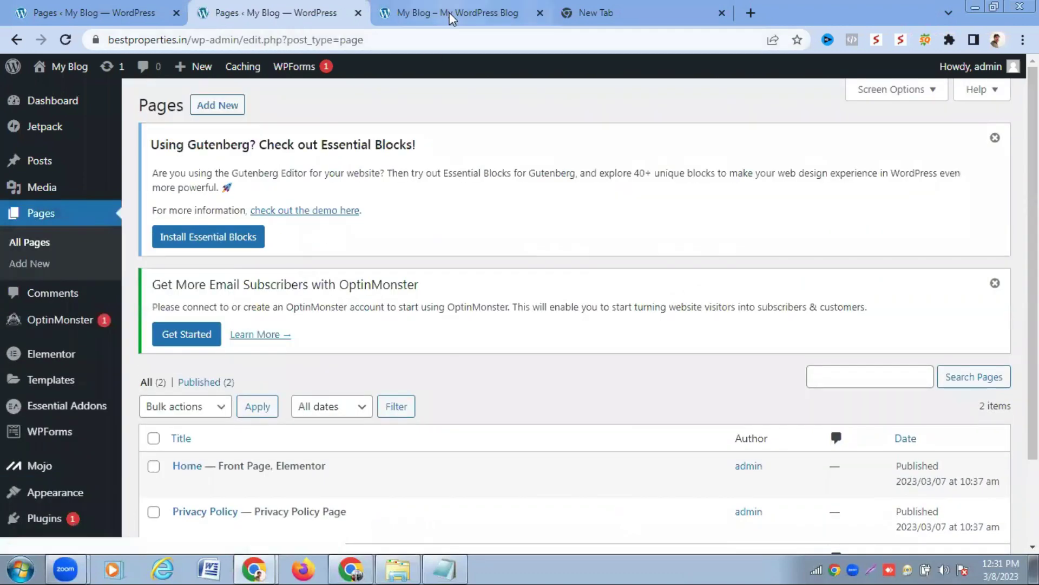
Reload the live bestproperties.in home page to view it and return to the first tab's Pages list
left_click(449, 12)
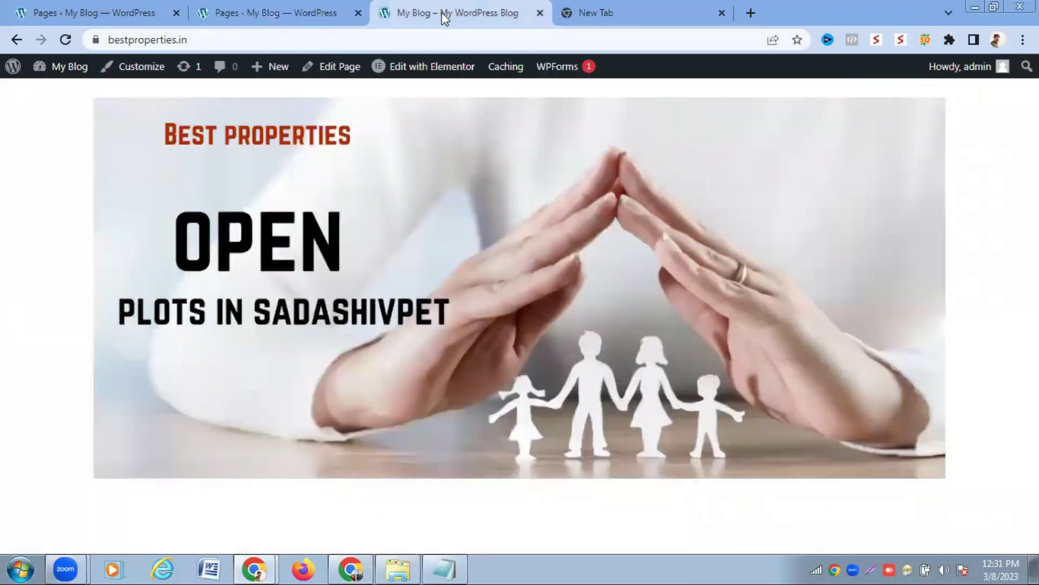
left_click(65, 40)
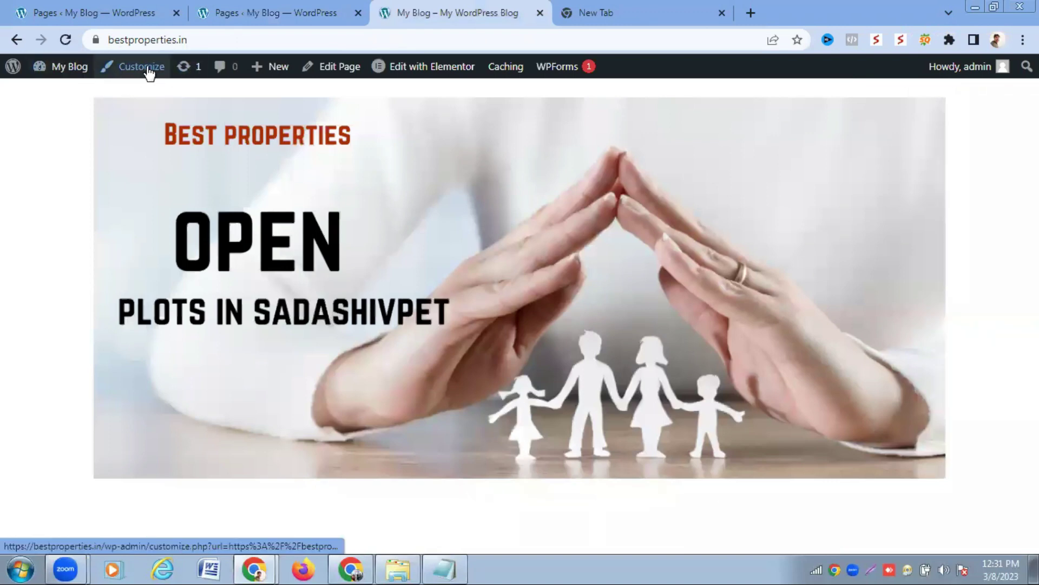
left_click(210, 40)
key("Return")
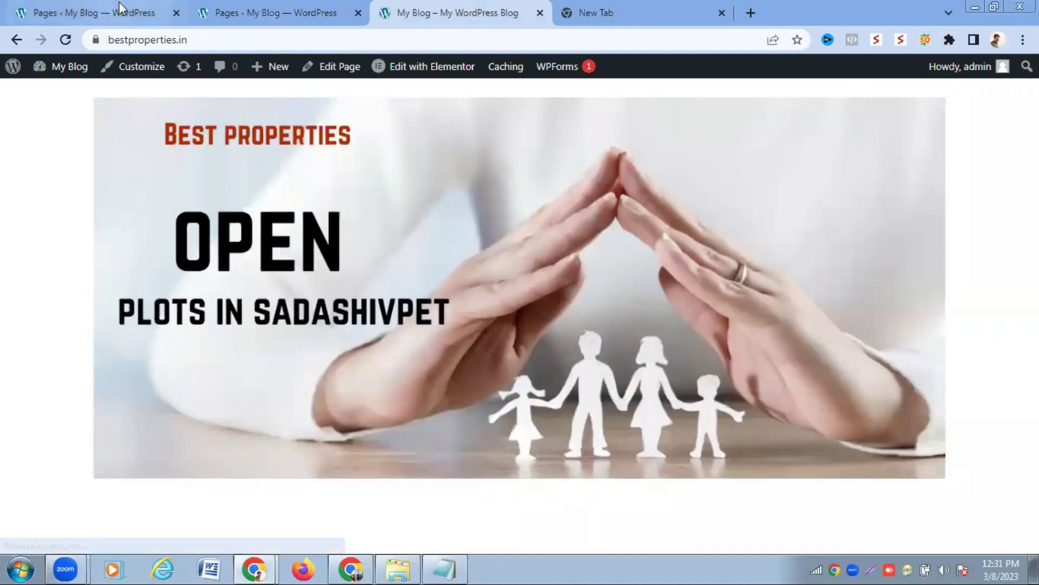
left_click(119, 4)
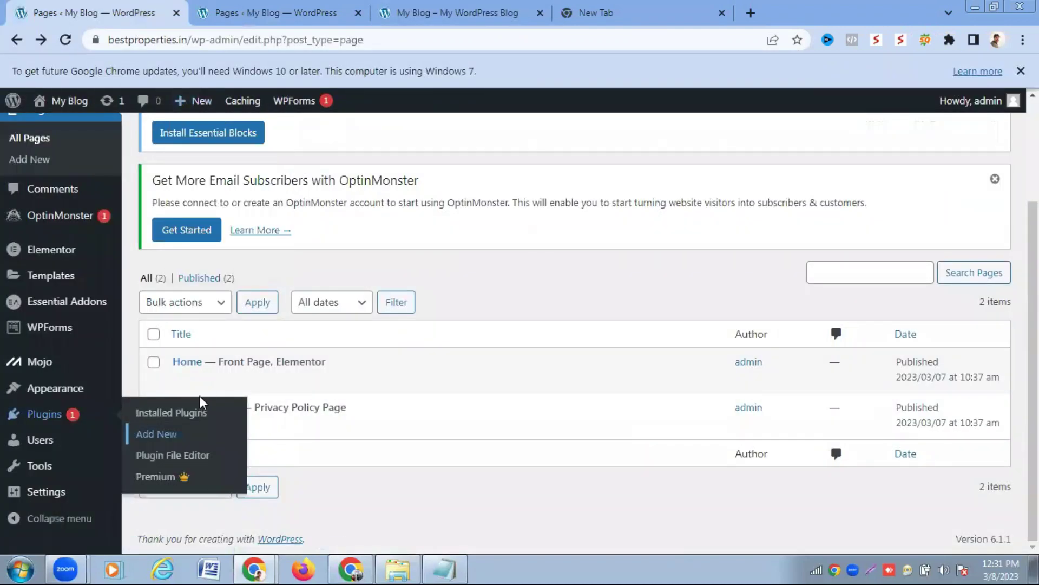
Open the Home page for editing with Elementor and update it
mouse_move(186, 383)
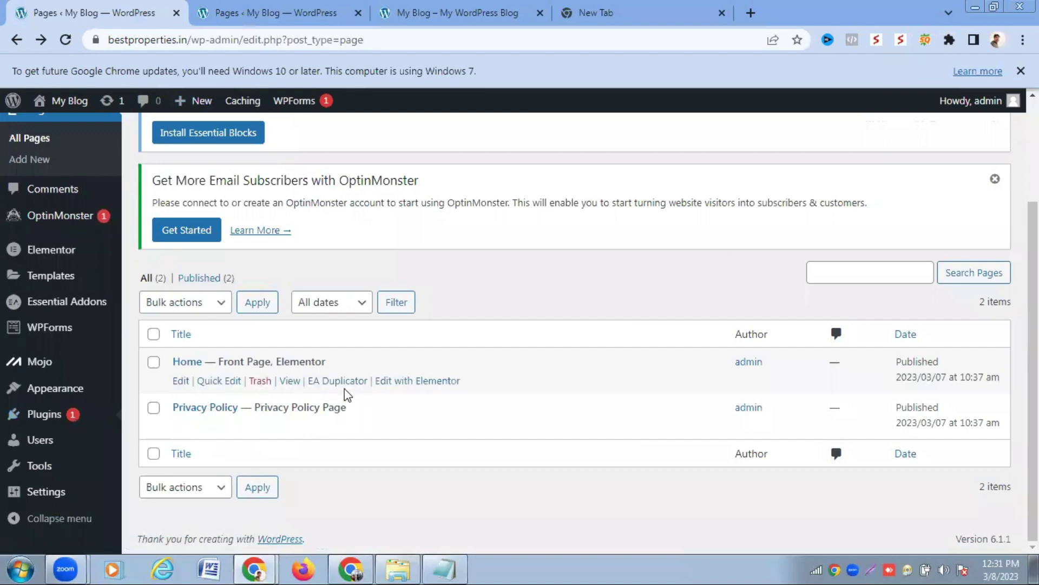
left_click(398, 387)
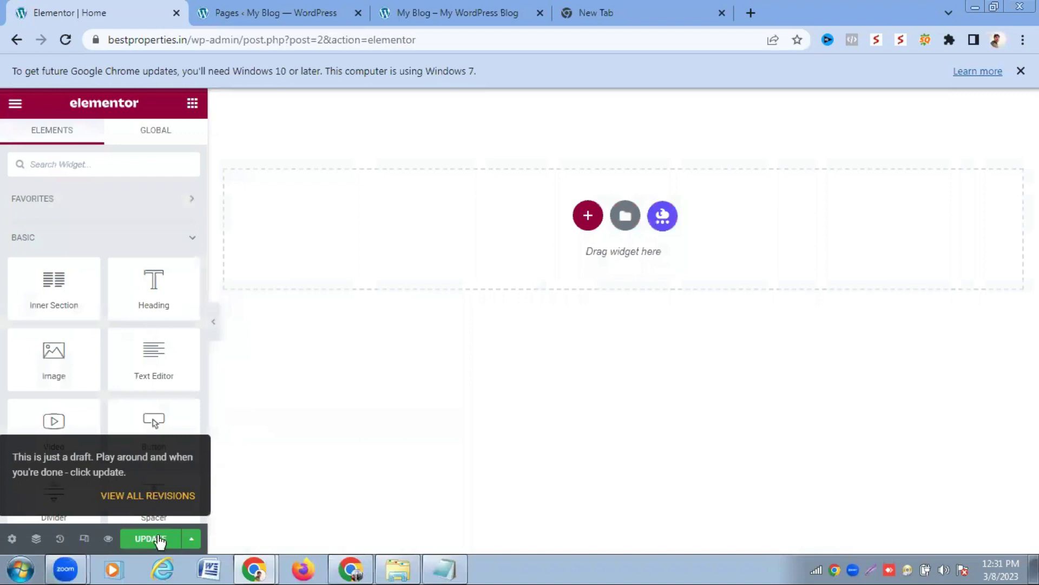
left_click(155, 541)
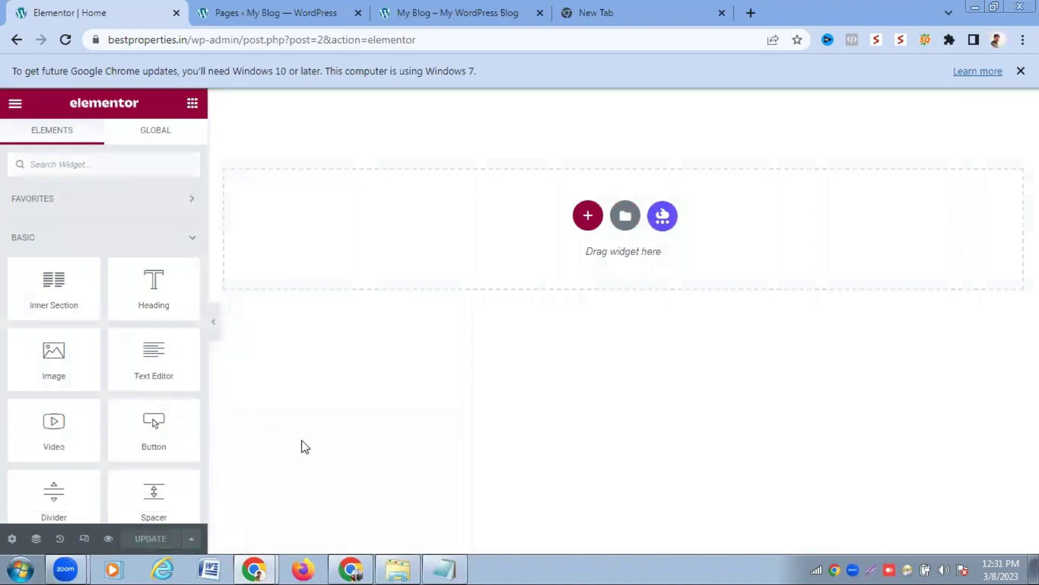
View the live home page and the Pages list, and return to the Elementor editor of the Home page
left_click(435, 6)
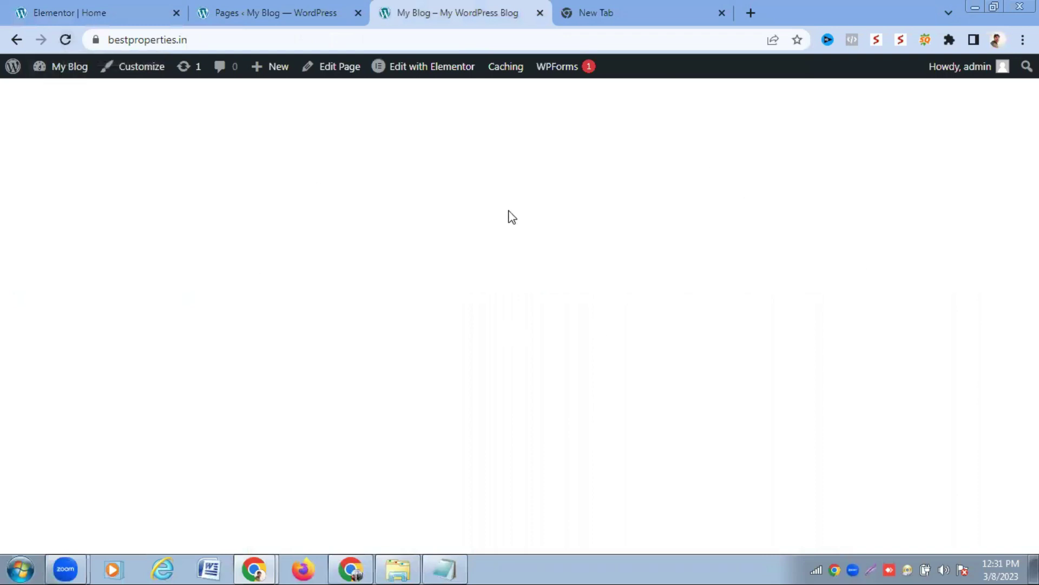
left_click(267, 7)
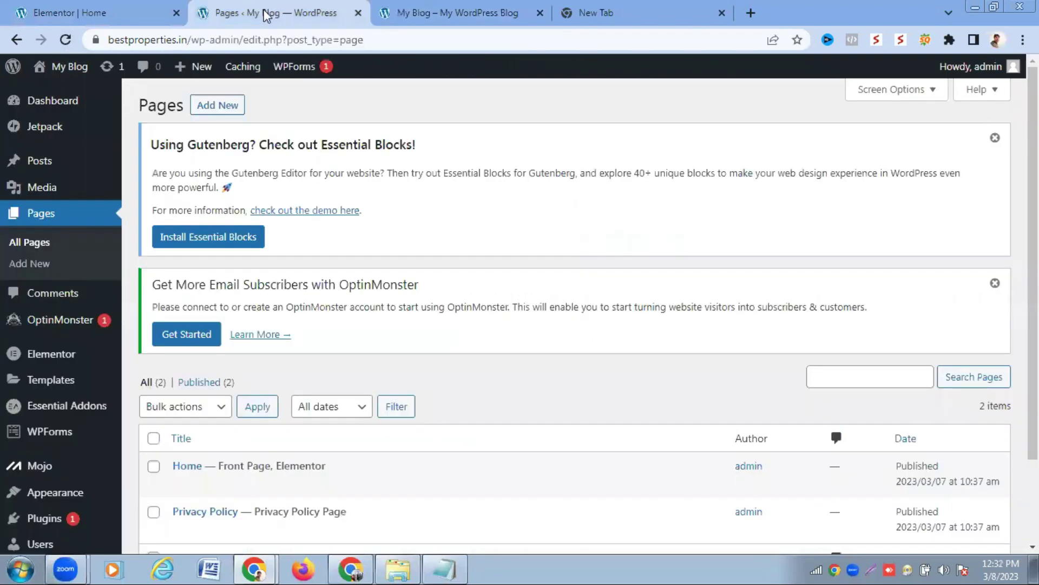
left_click(111, 9)
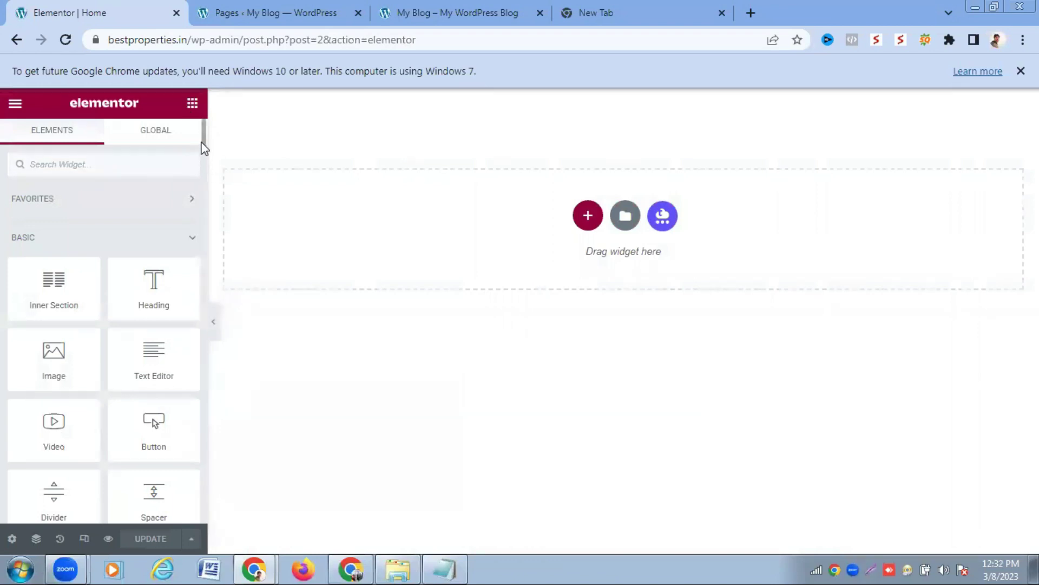
Look through the available Elementor widgets, from the Basic and Pro groups to Essential Addons
scroll(204, 156, "down", 2)
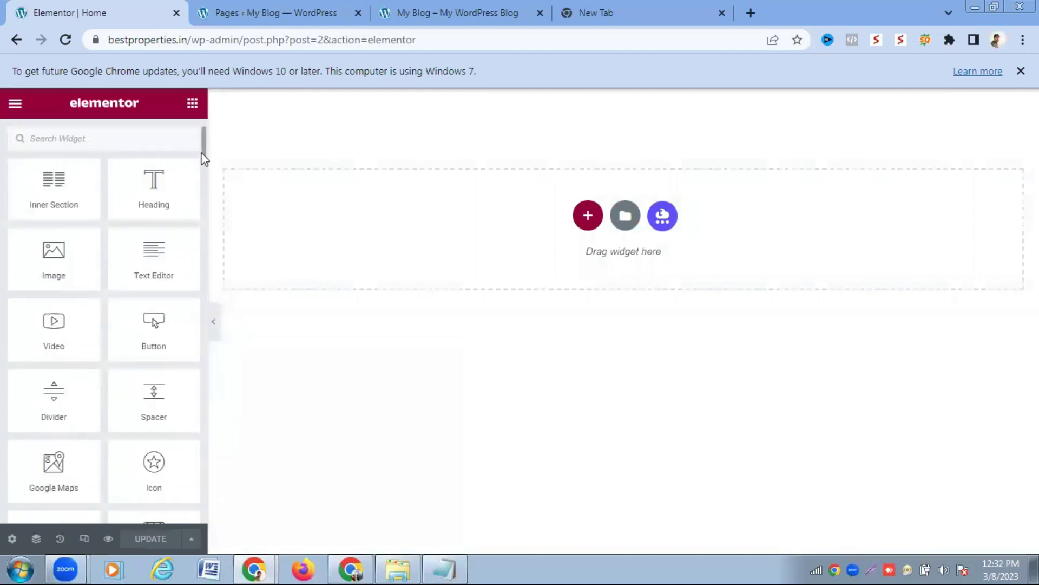
scroll(203, 160, "down", 5)
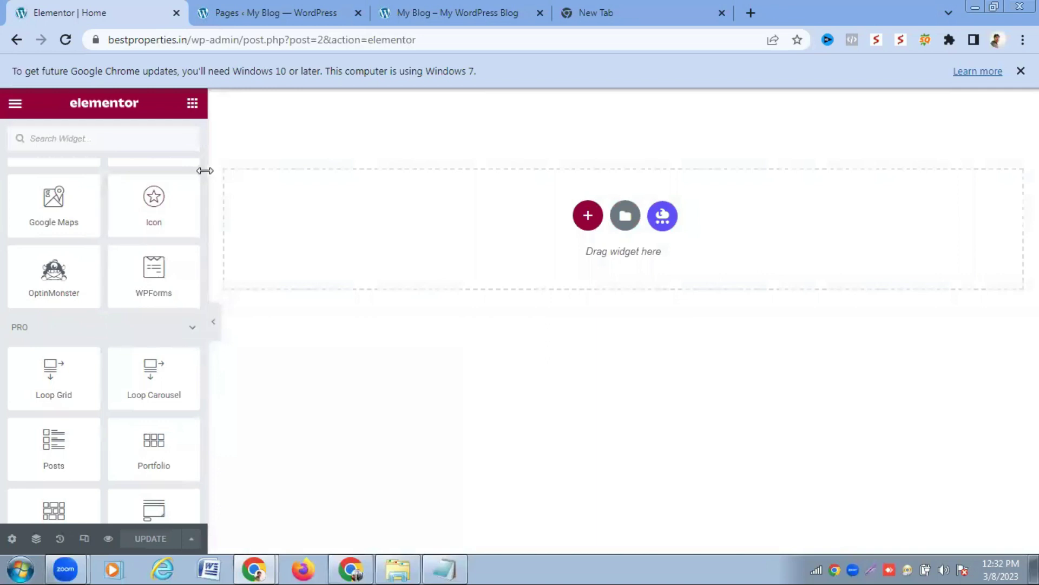
left_click_drag(203, 169, 203, 180)
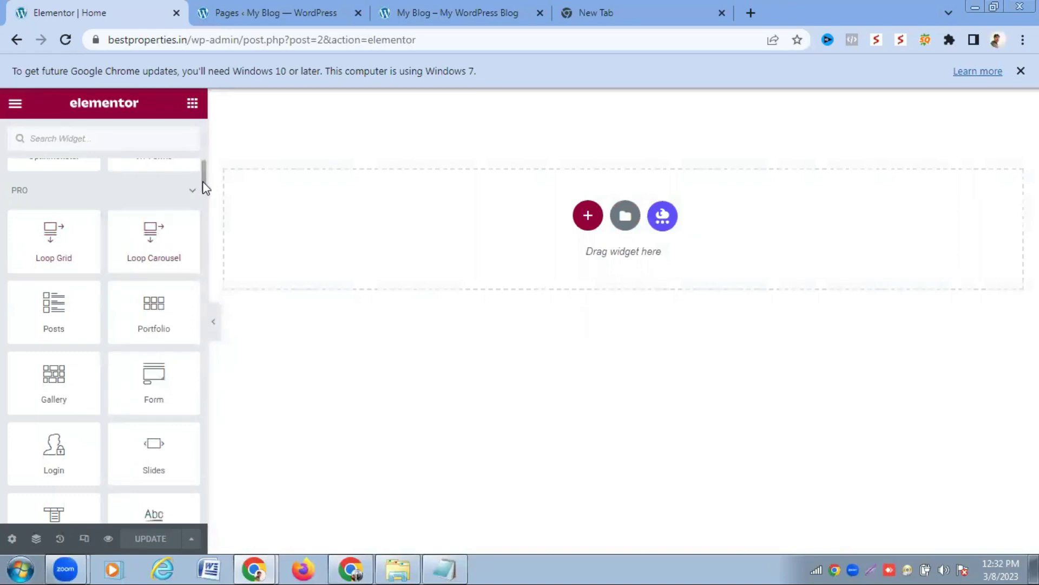
left_click_drag(203, 184, 191, 347)
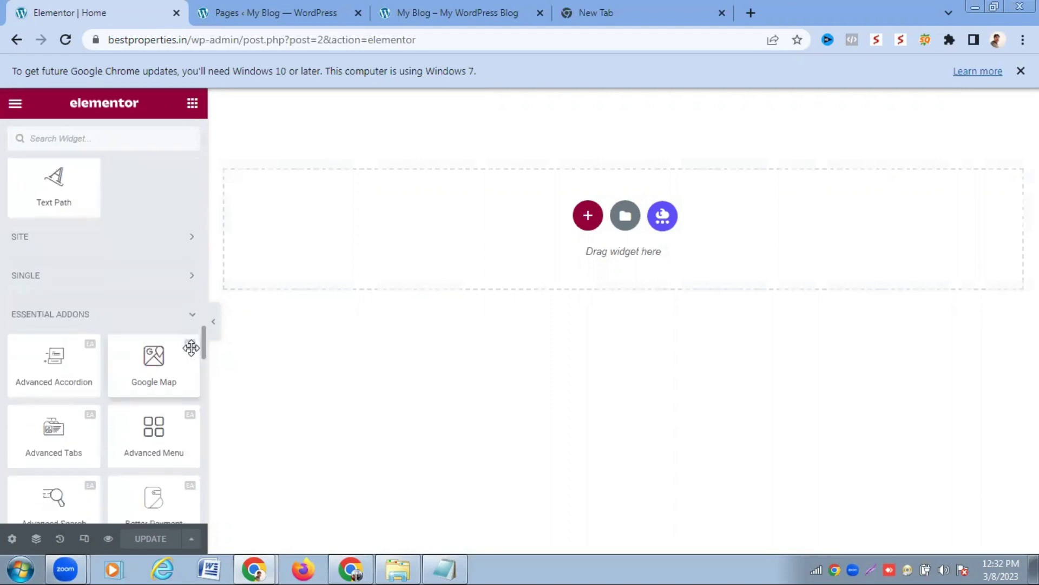
scroll(190, 349, "down", 2)
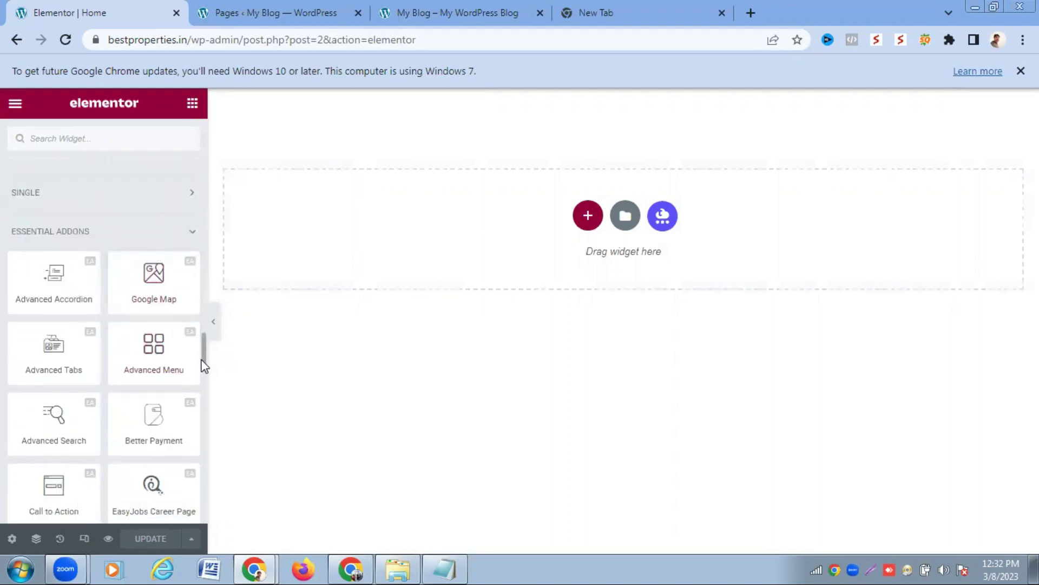
left_click_drag(205, 366, 196, 141)
scroll(204, 470, "down", 5)
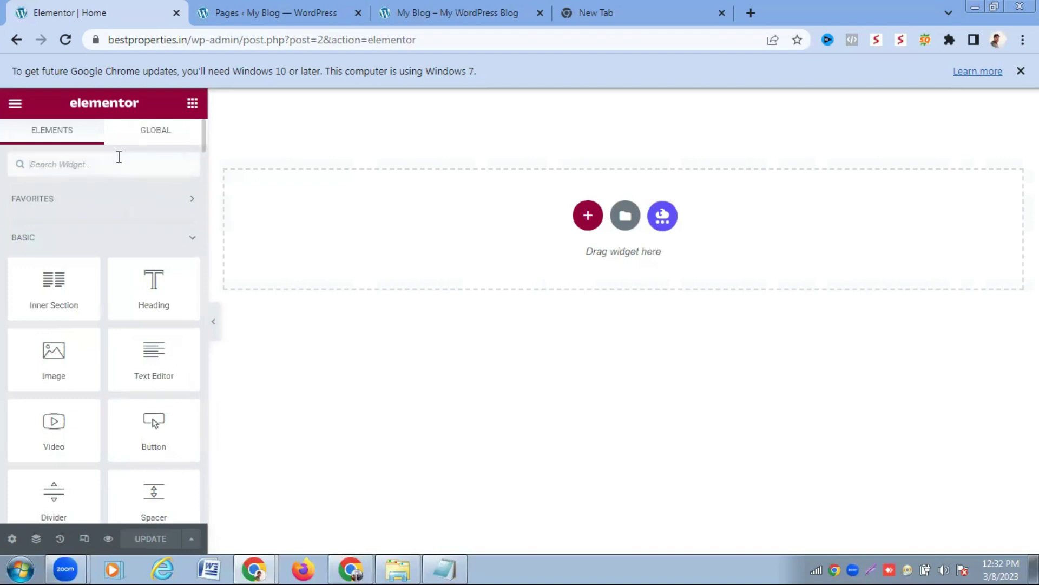
Search the widget library for "slider" and look over the matching widgets
type("sli")
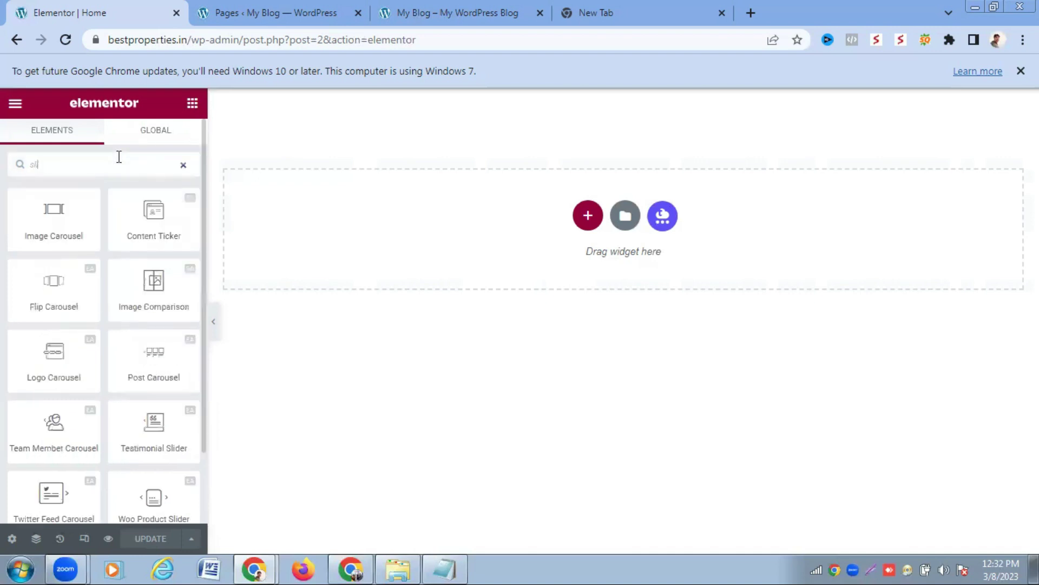
type("der")
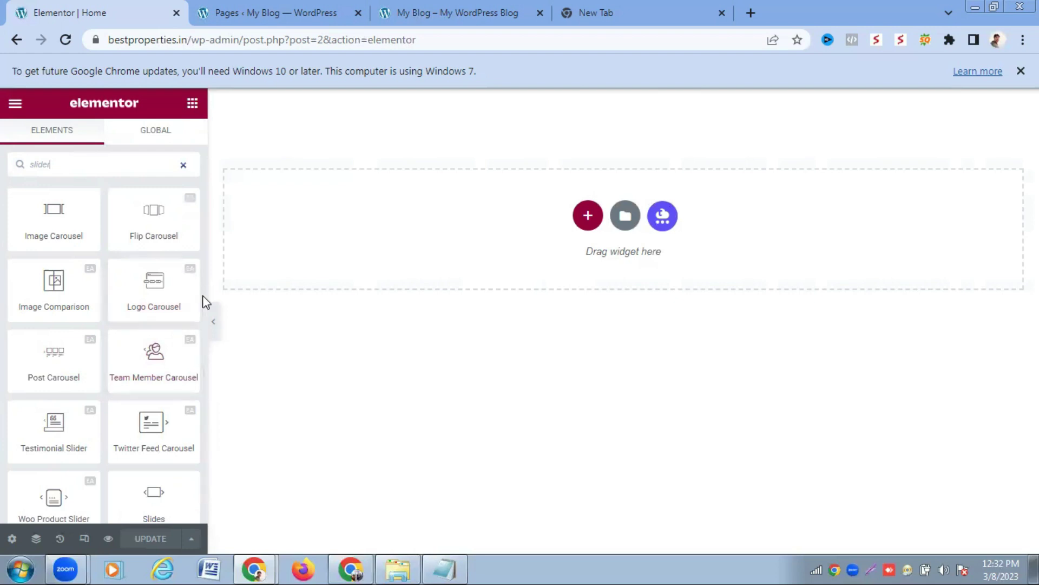
scroll(203, 346, "down", 1)
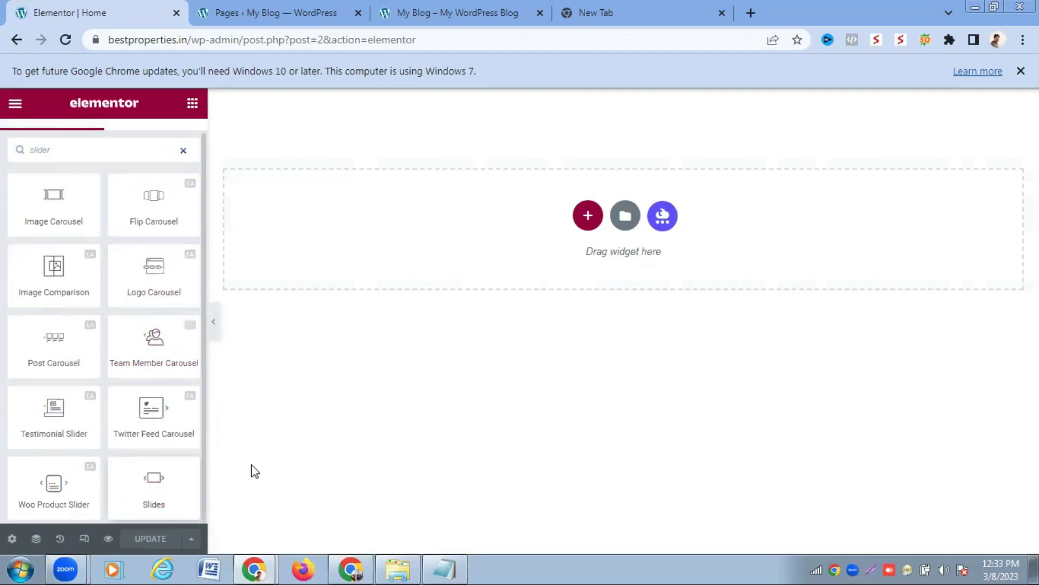
Add a single-column section with 22 px top and bottom margins to the Home page and update the page
left_click(587, 216)
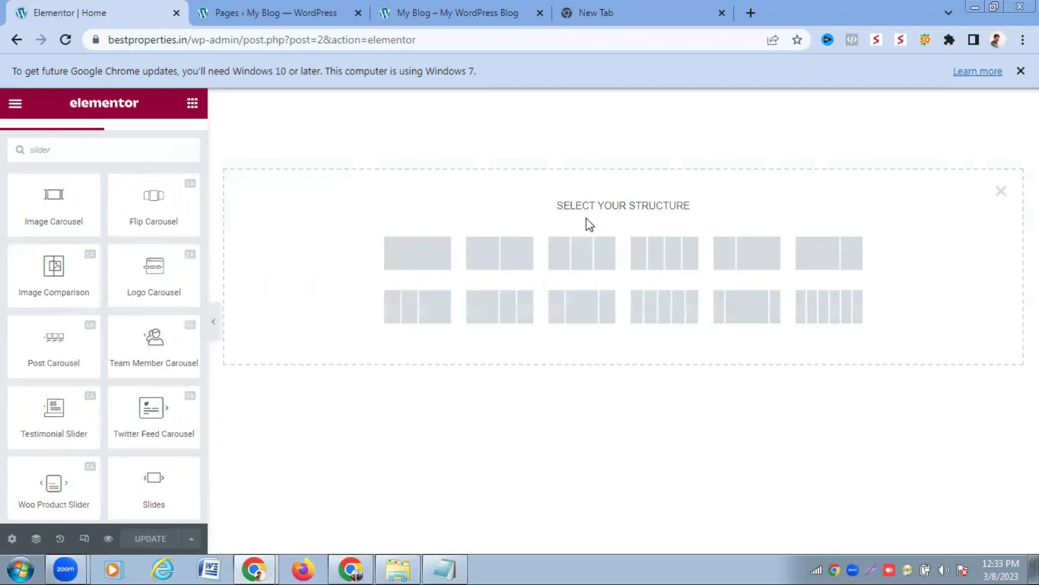
left_click(417, 262)
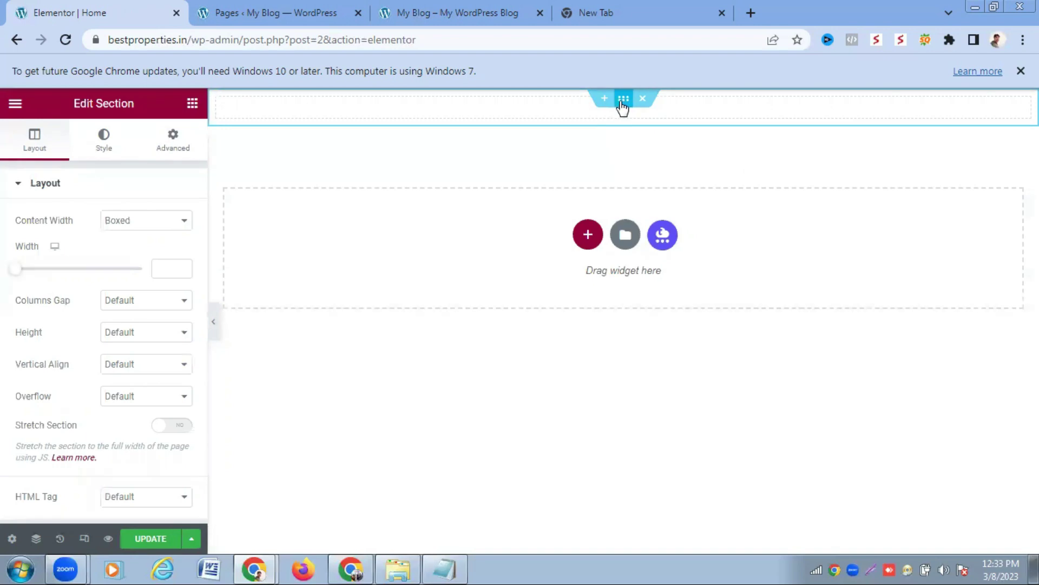
left_click(173, 144)
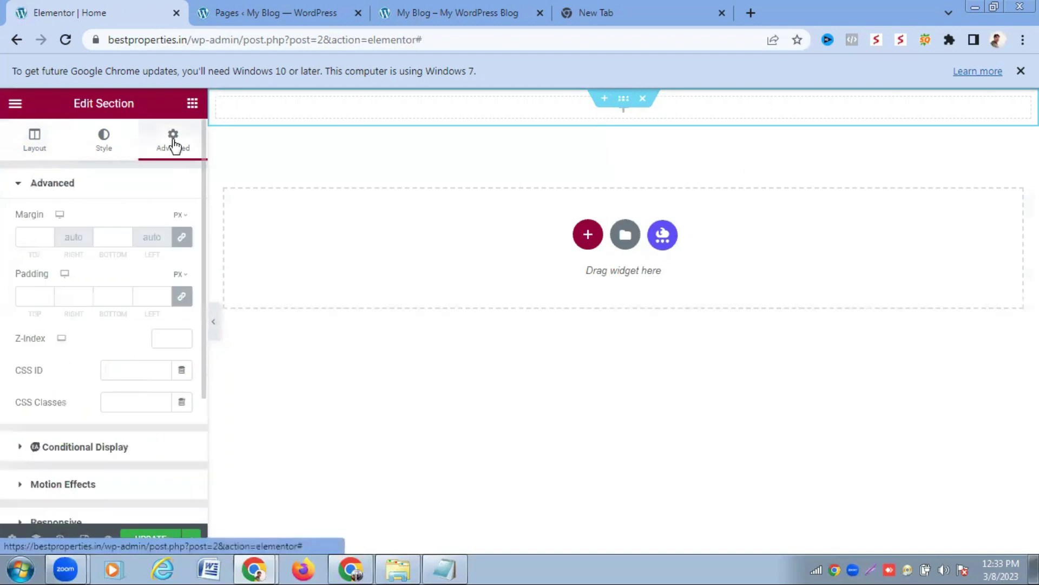
left_click(46, 240)
left_click(46, 239)
left_click(46, 240)
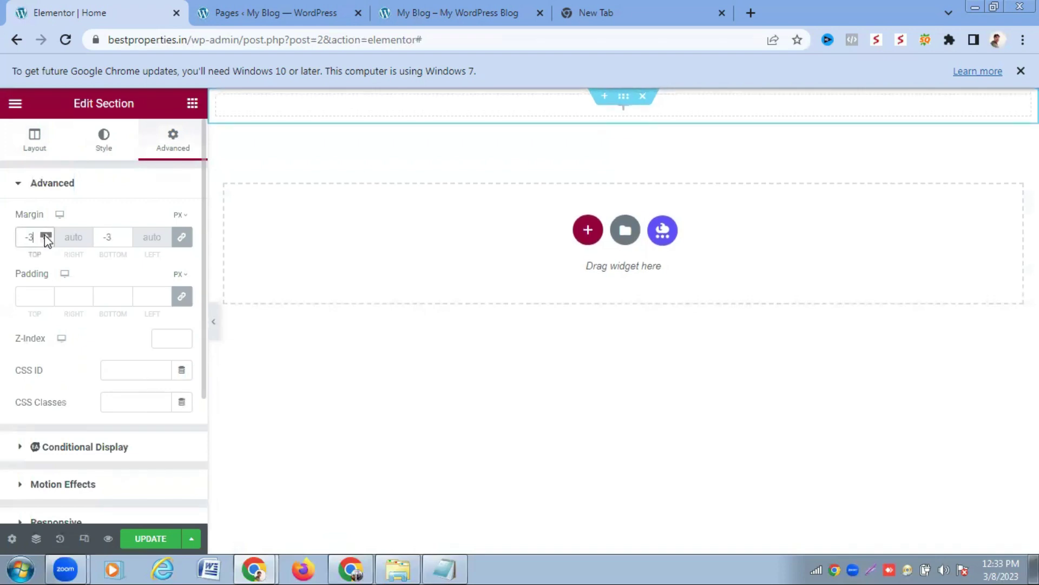
left_click_drag(46, 239, 46, 240)
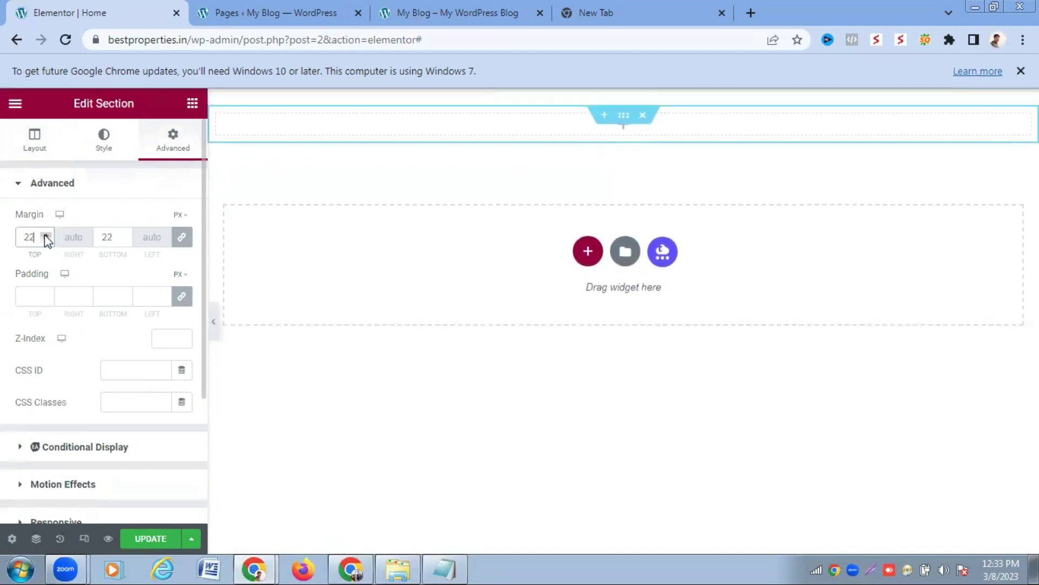
left_click(150, 539)
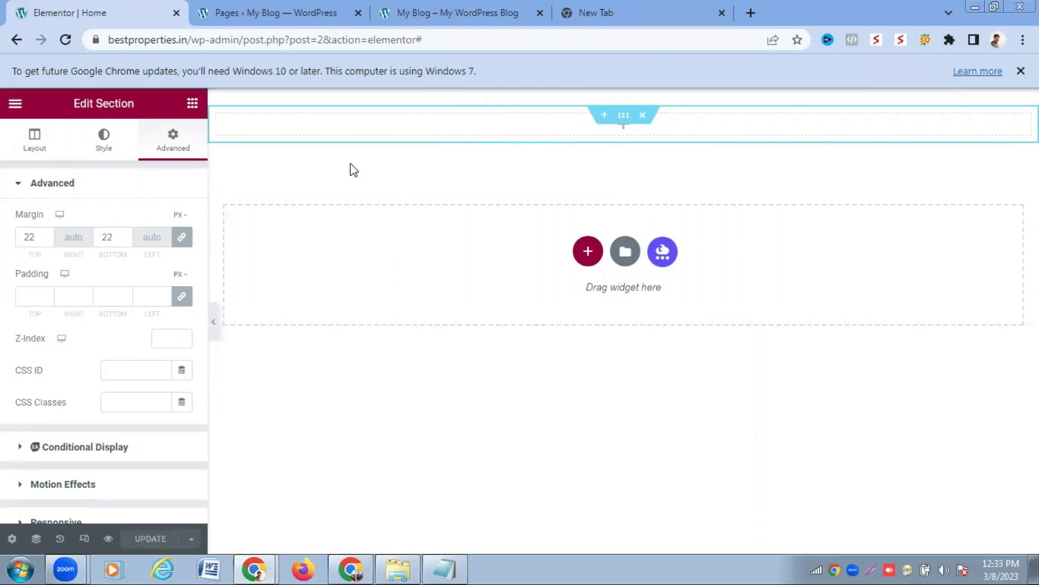
Find the Slides widget by searching for "slider" and place it in the new single-column section
left_click(192, 106)
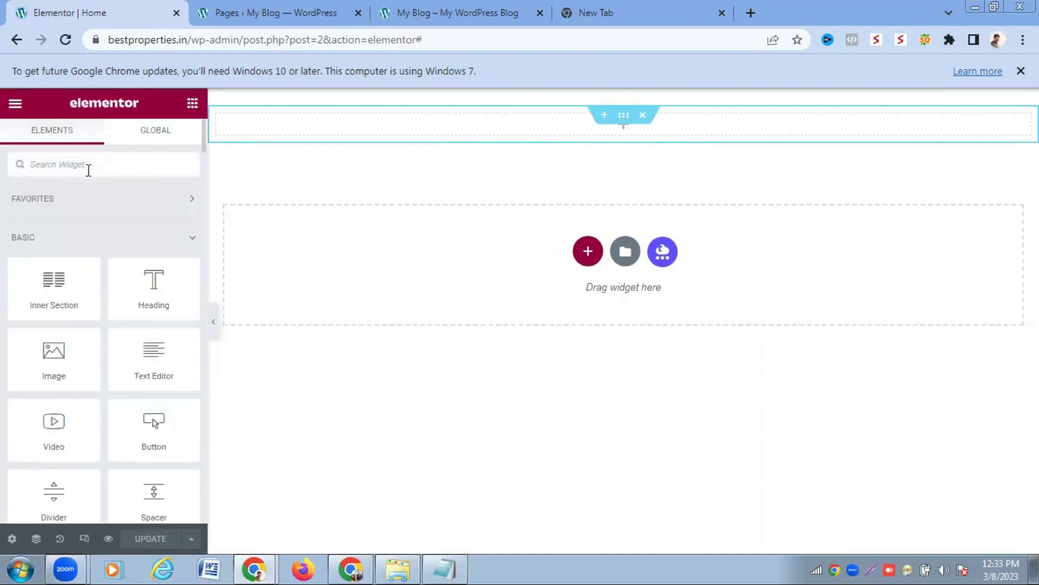
type("slider")
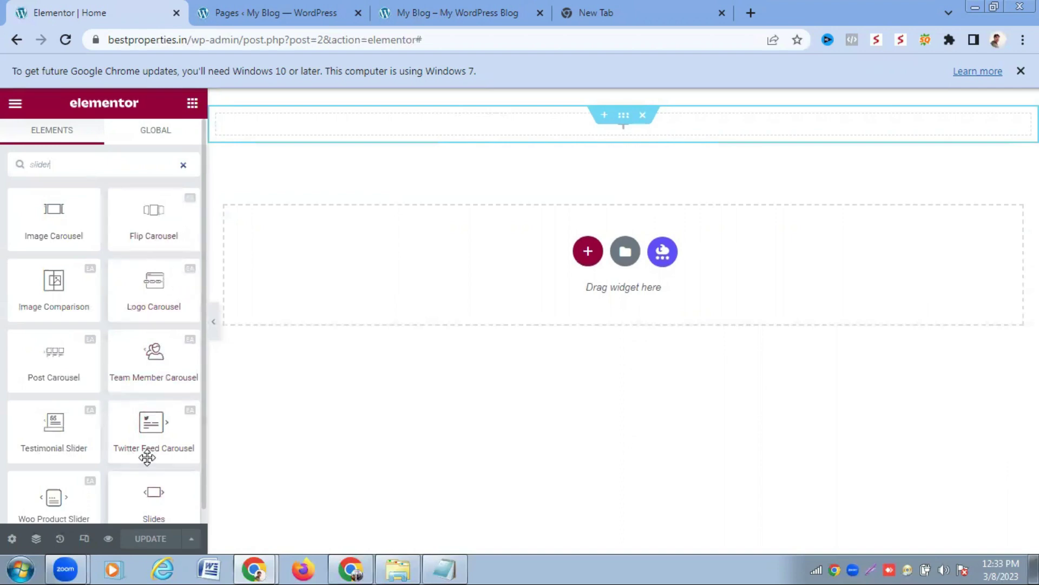
left_click_drag(147, 458, 533, 122)
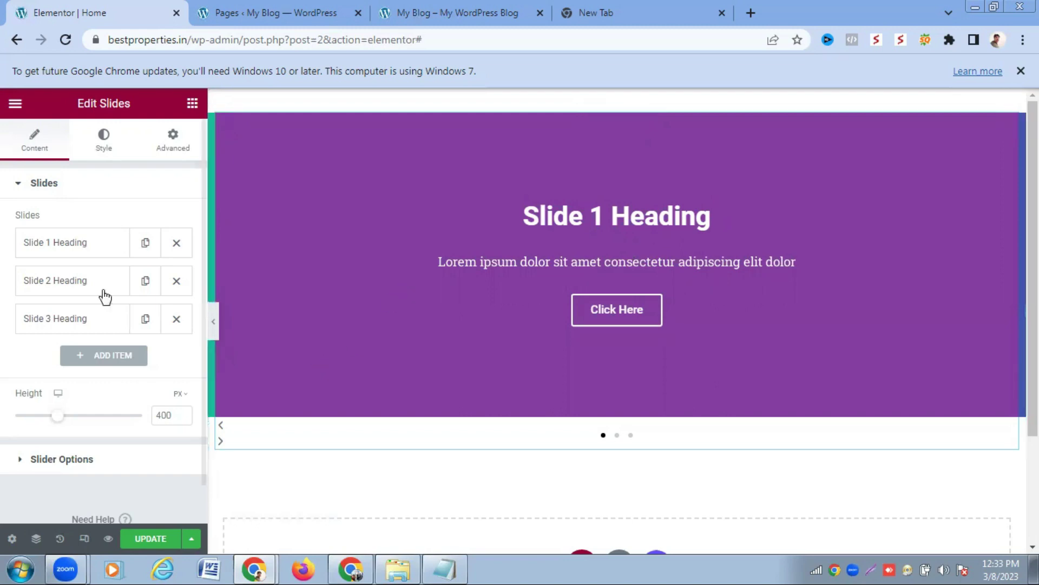
left_click(18, 186)
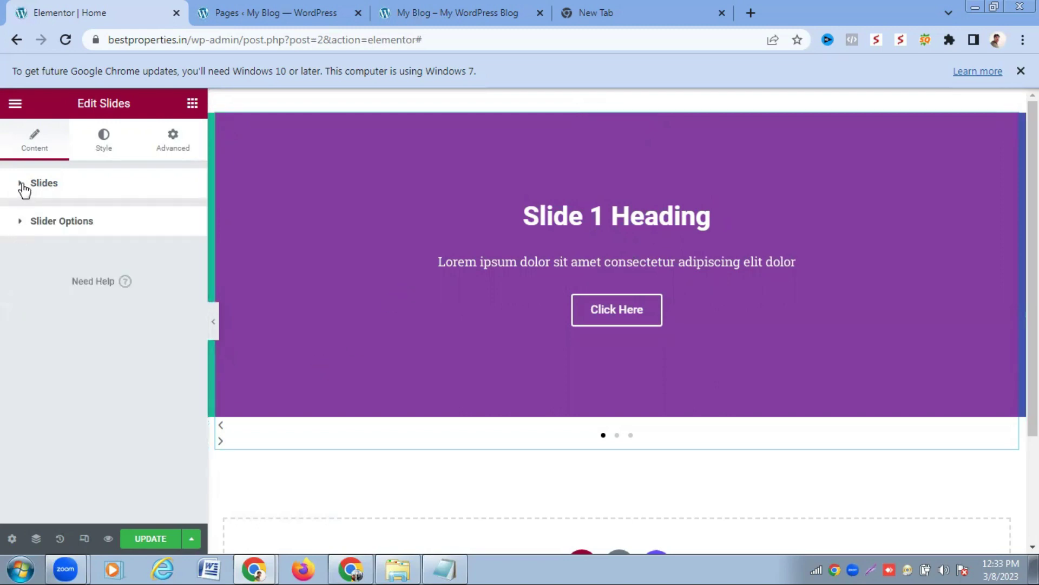
left_click(380, 227)
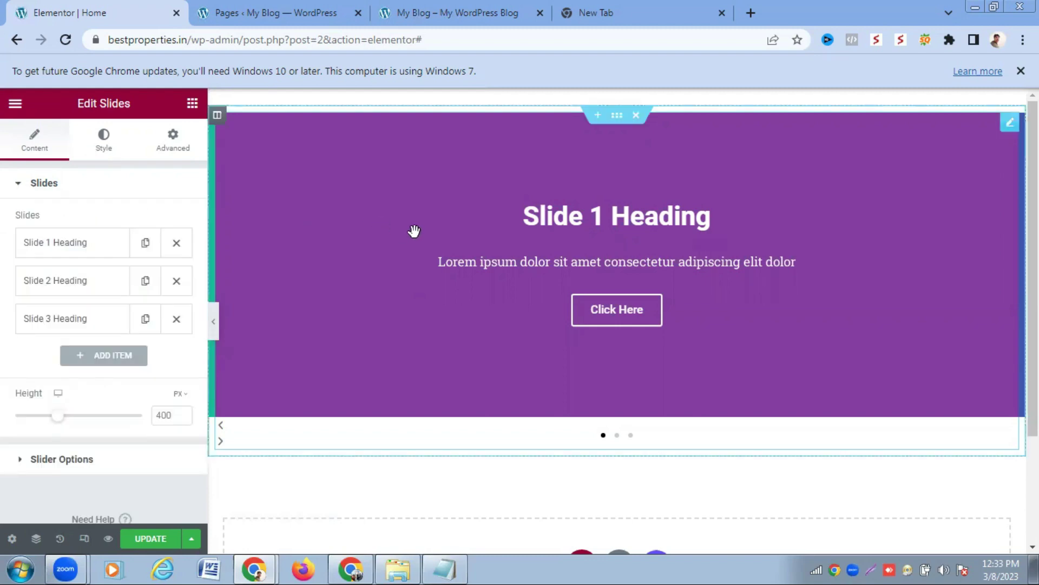
Set the background color of Slide 1 to #FFFFFF and update the page
left_click(85, 248)
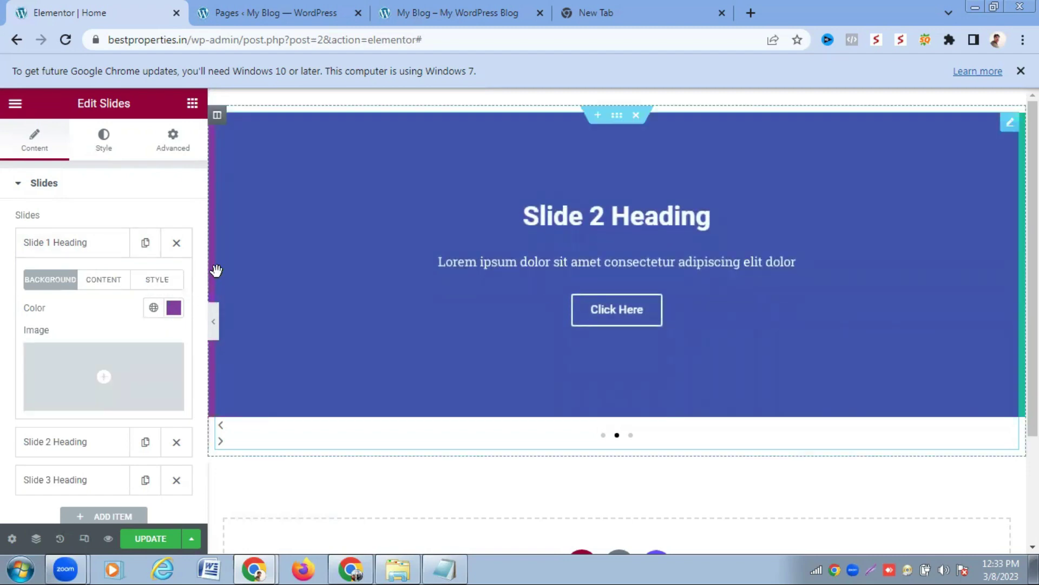
left_click(173, 309)
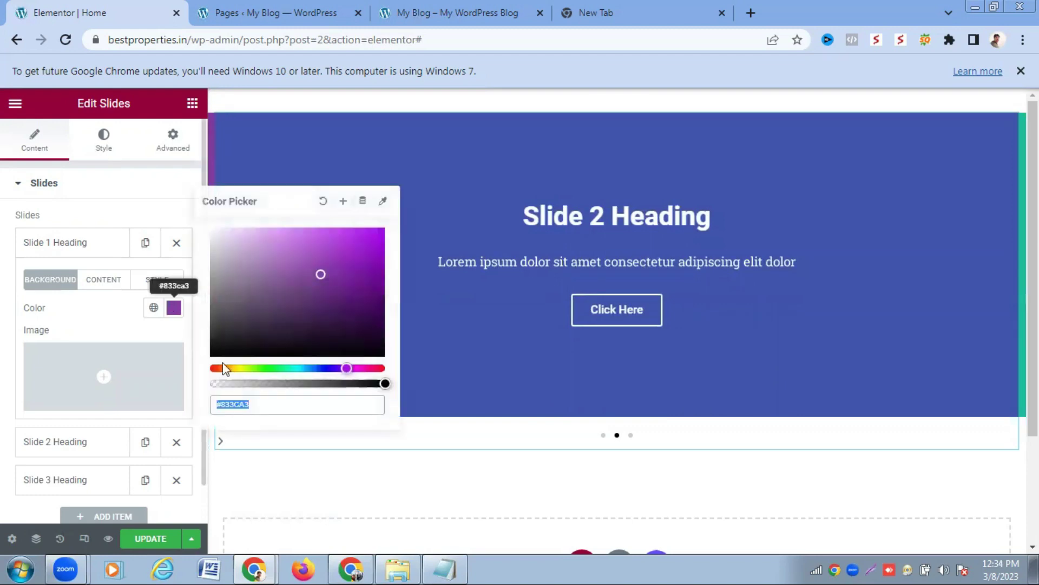
left_click_drag(277, 409, 222, 404)
key("BackSpace")
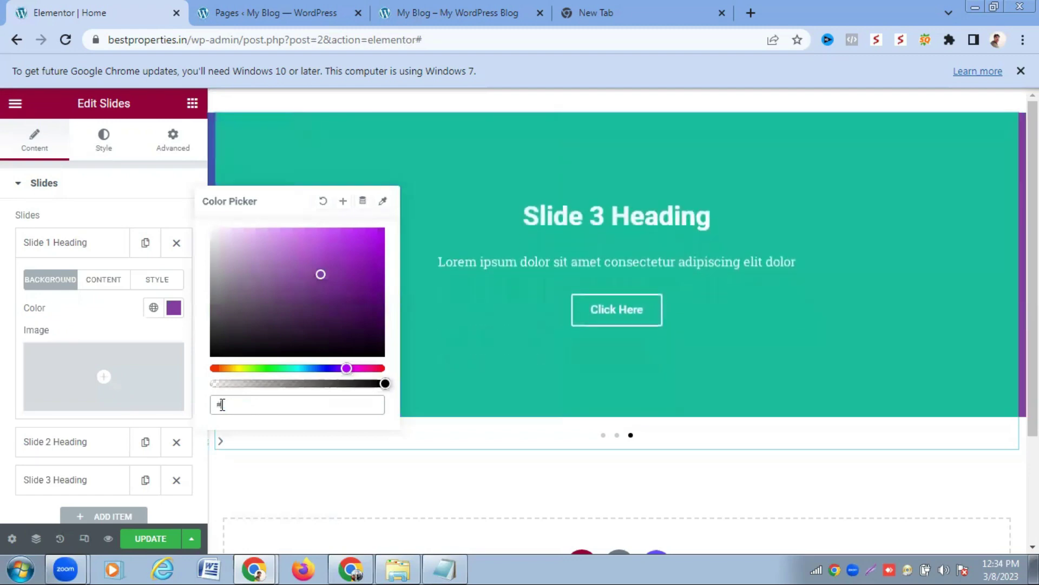
type("FFFFFF")
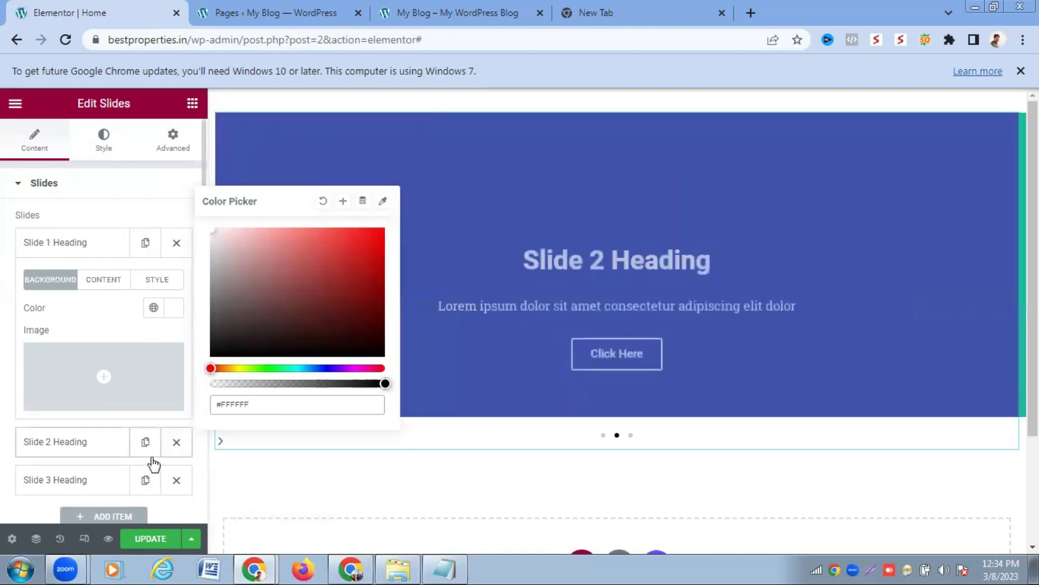
left_click(147, 539)
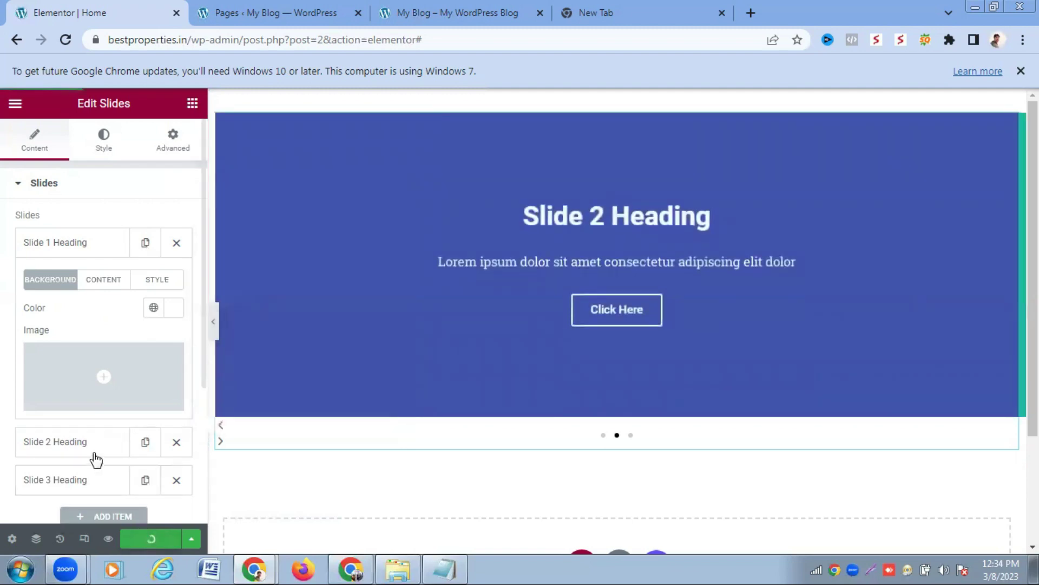
Set the background color of Slide 2 to #FFFFFF and update the page
left_click(88, 450)
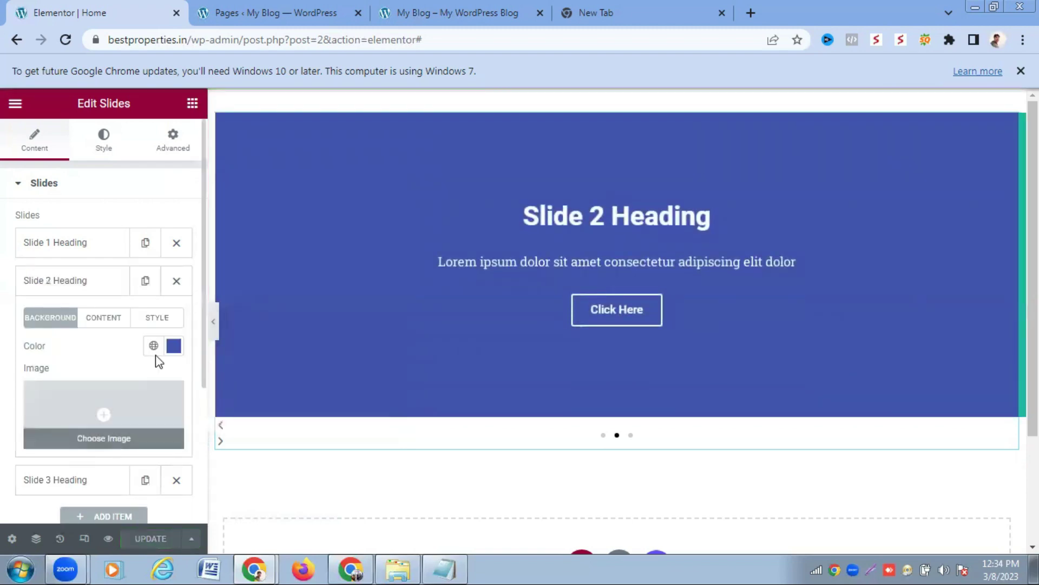
left_click(174, 346)
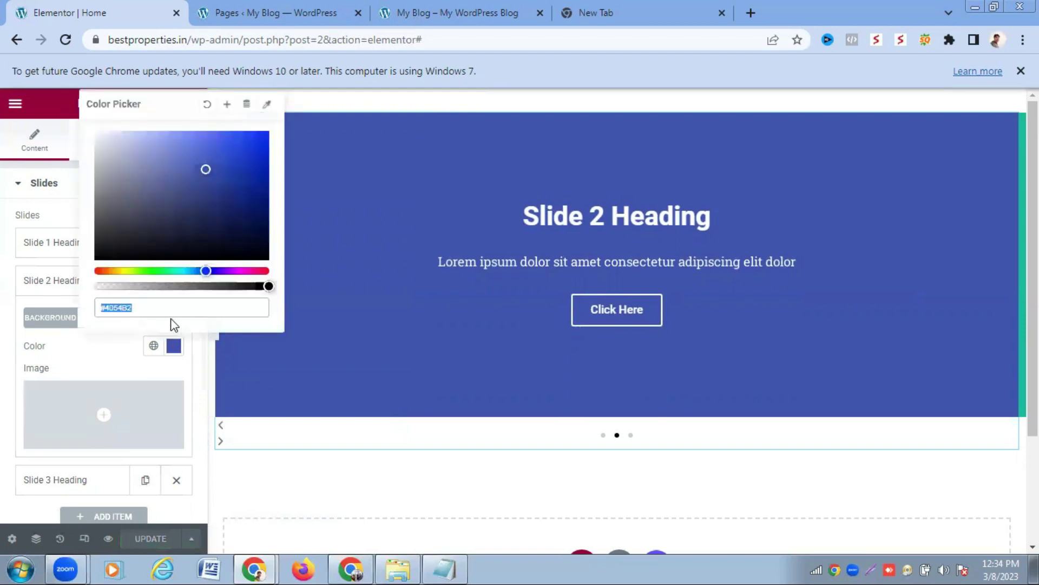
left_click(143, 307)
key("BackSpace")
type("FFFFFF")
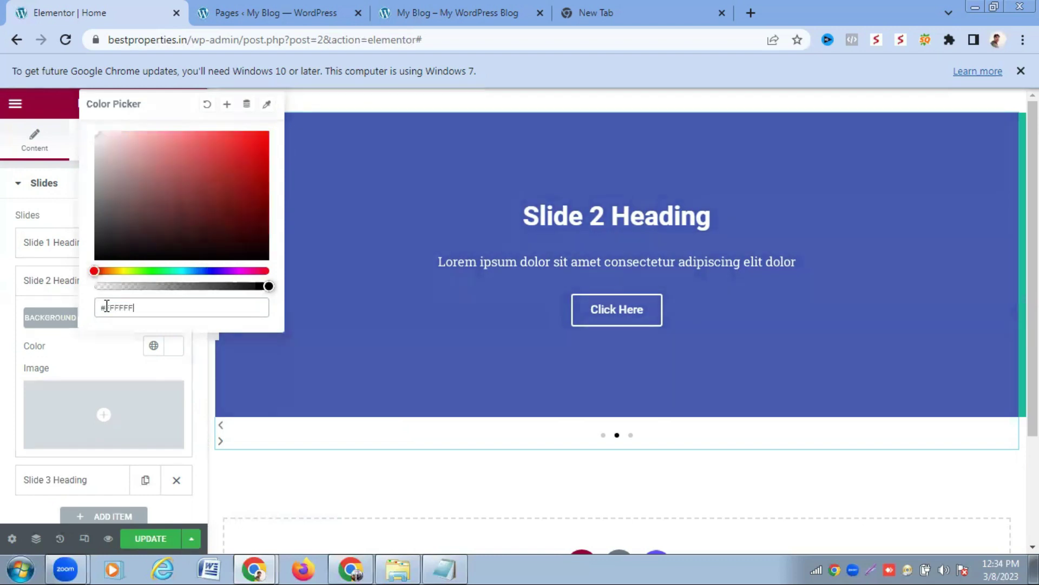
left_click(165, 538)
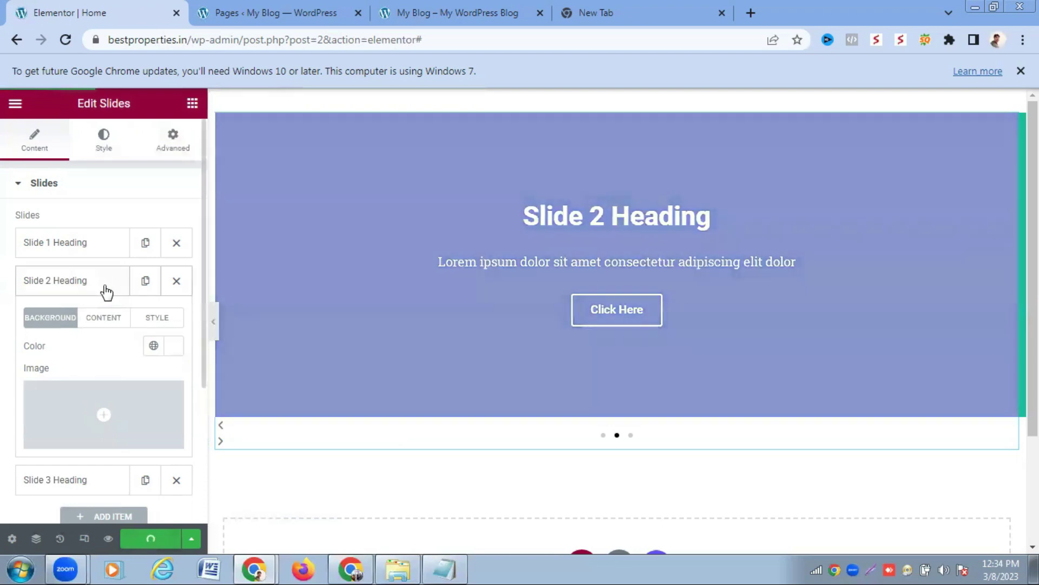
Set the background color of Slide 3 to white, update the page and check the slider on the live site
scroll(201, 305, "down", 3)
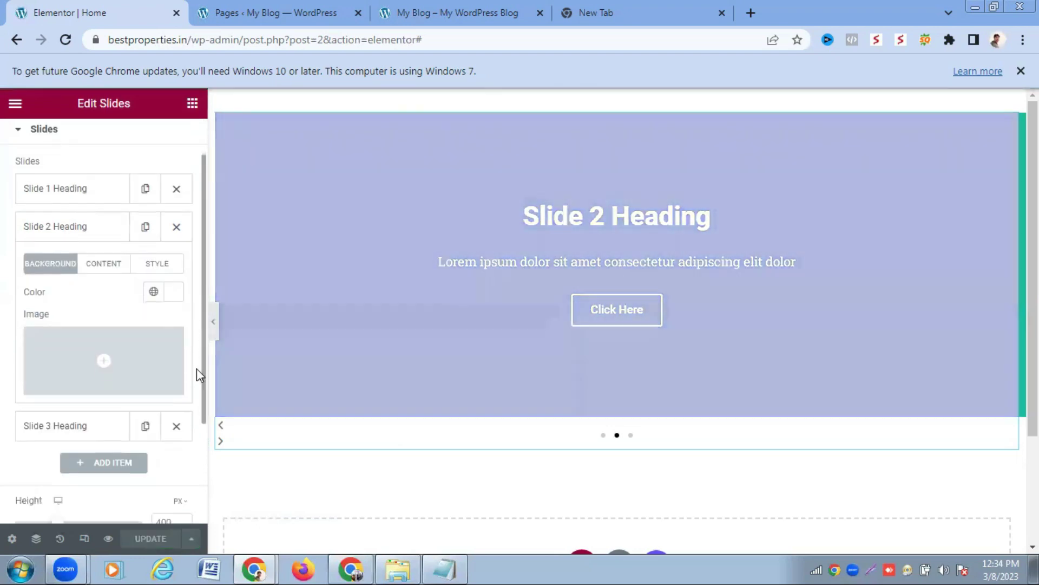
left_click(94, 364)
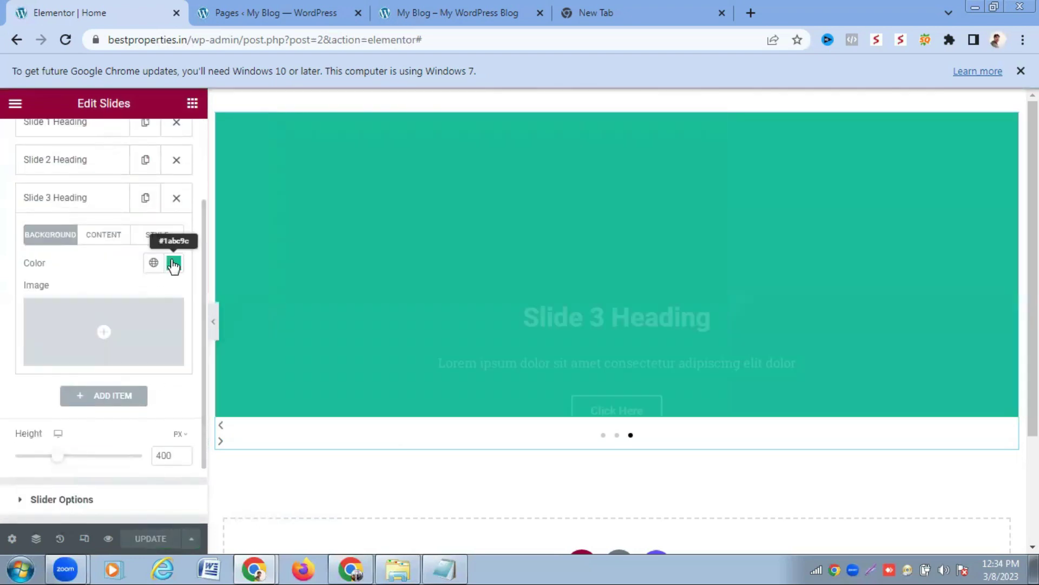
left_click(173, 264)
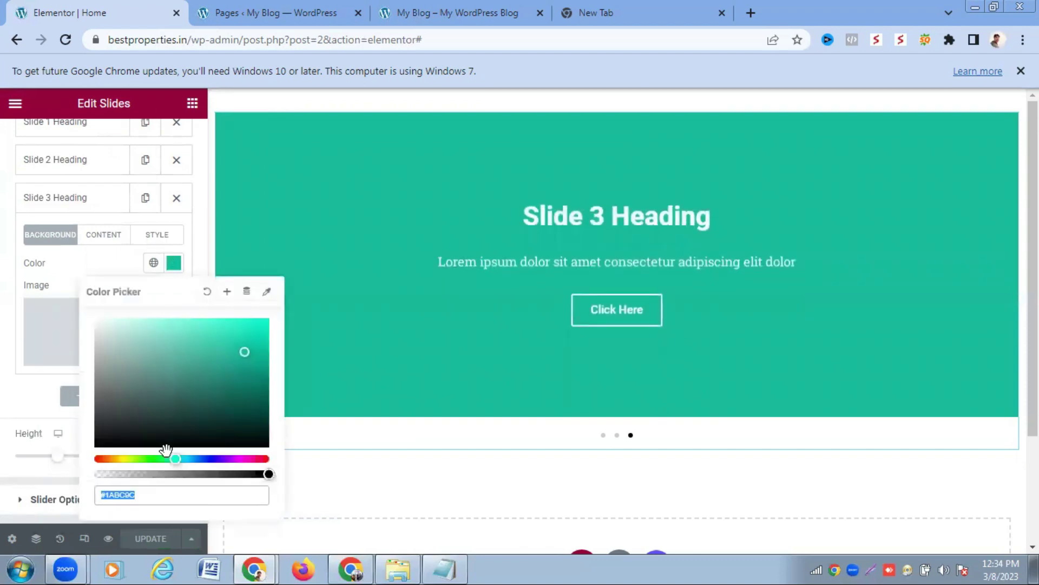
type("#1ABC9C")
type("FFFFF")
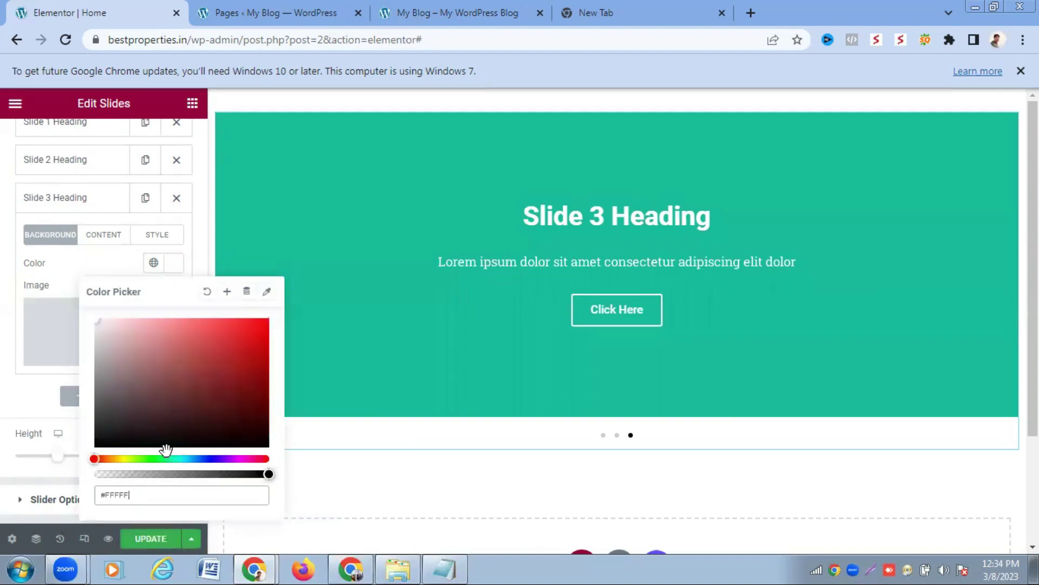
left_click(156, 540)
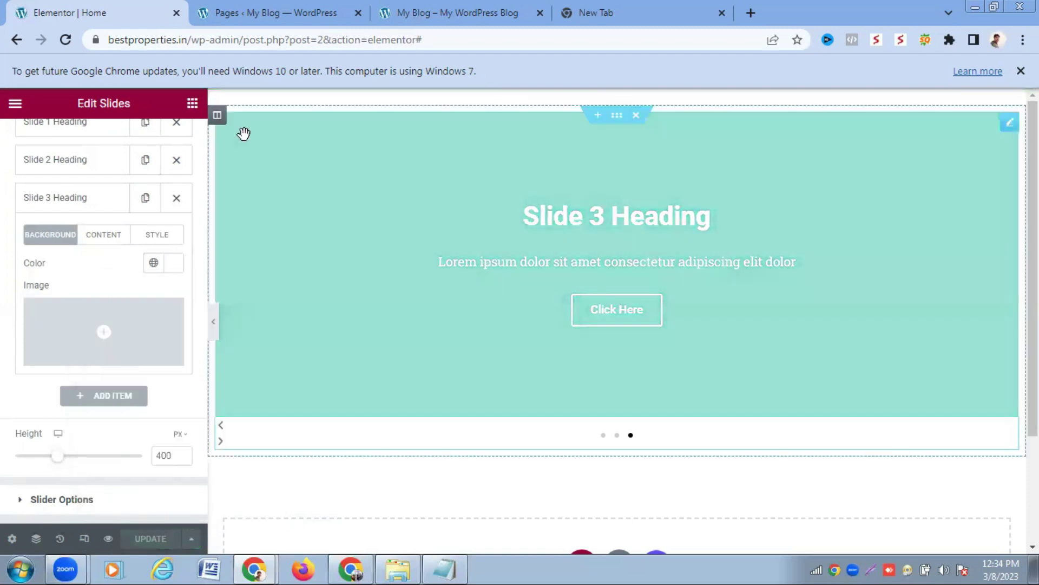
left_click(436, 10)
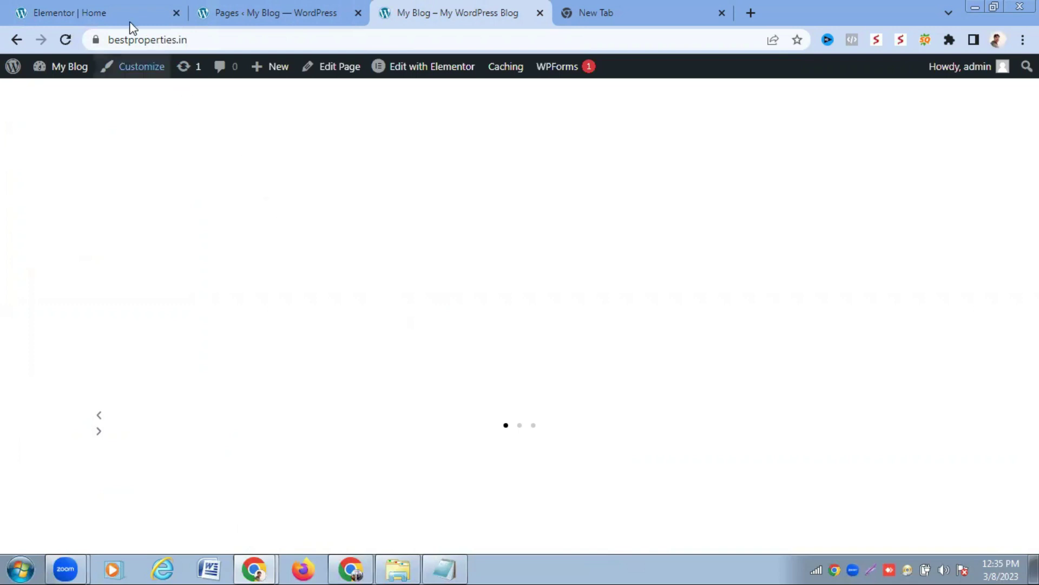
left_click(112, 11)
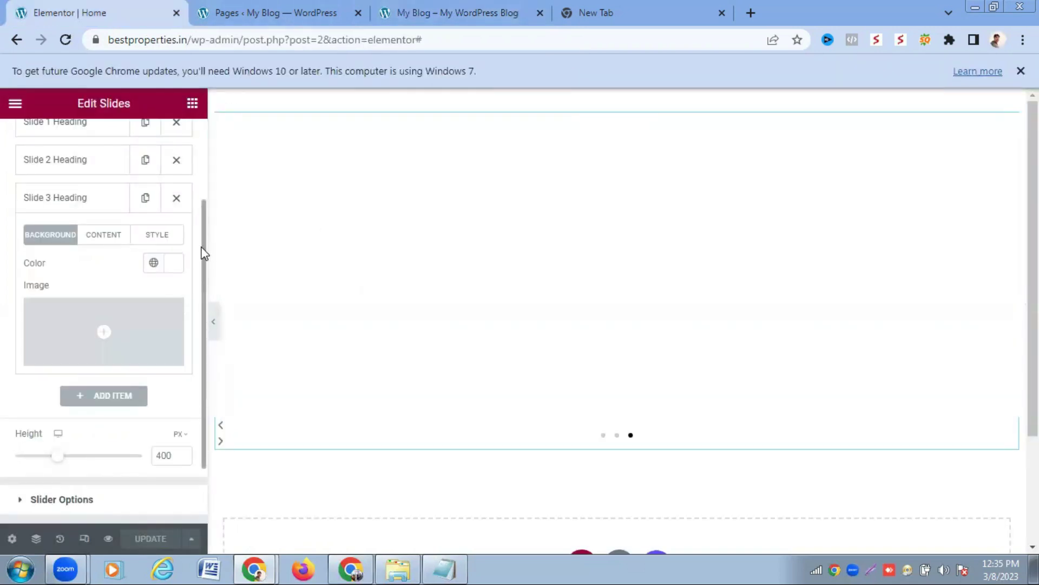
Set the "Modern Villa for Sale" picture from the media library as Slide 1's background image and update the page
scroll(205, 228, "up", 3)
scroll(135, 216, "up", 1)
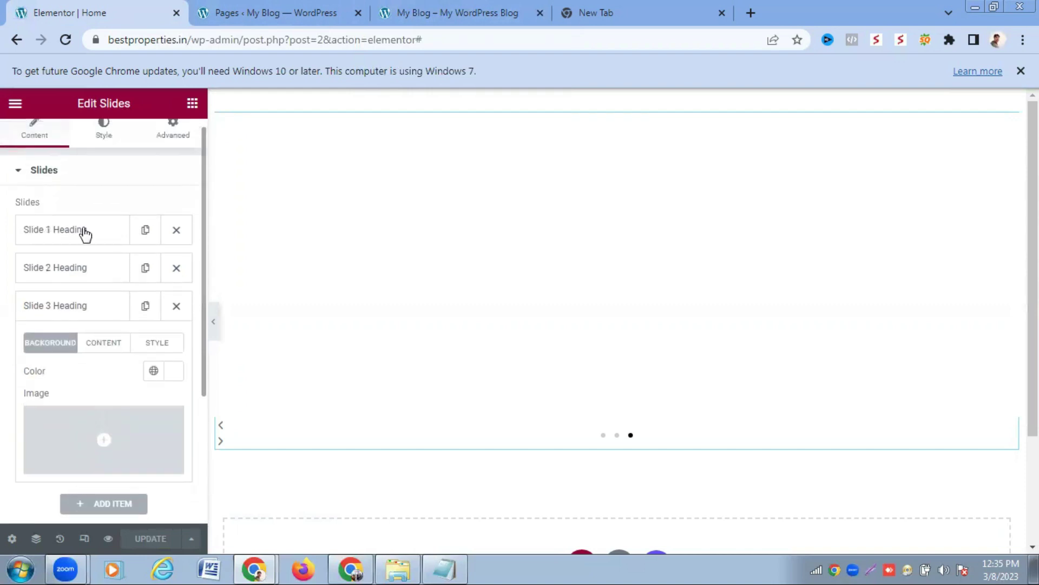
left_click(70, 232)
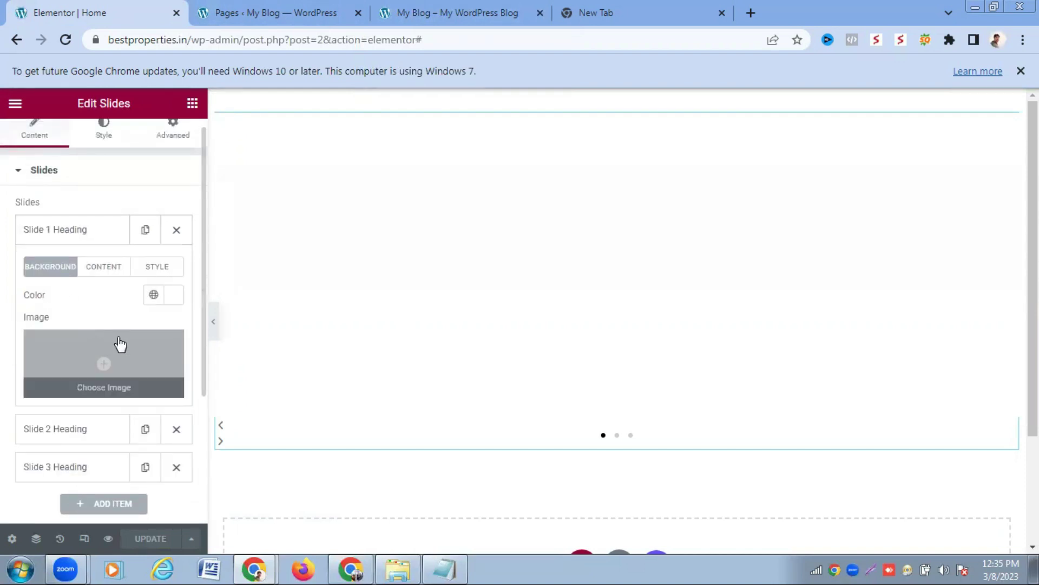
left_click(114, 355)
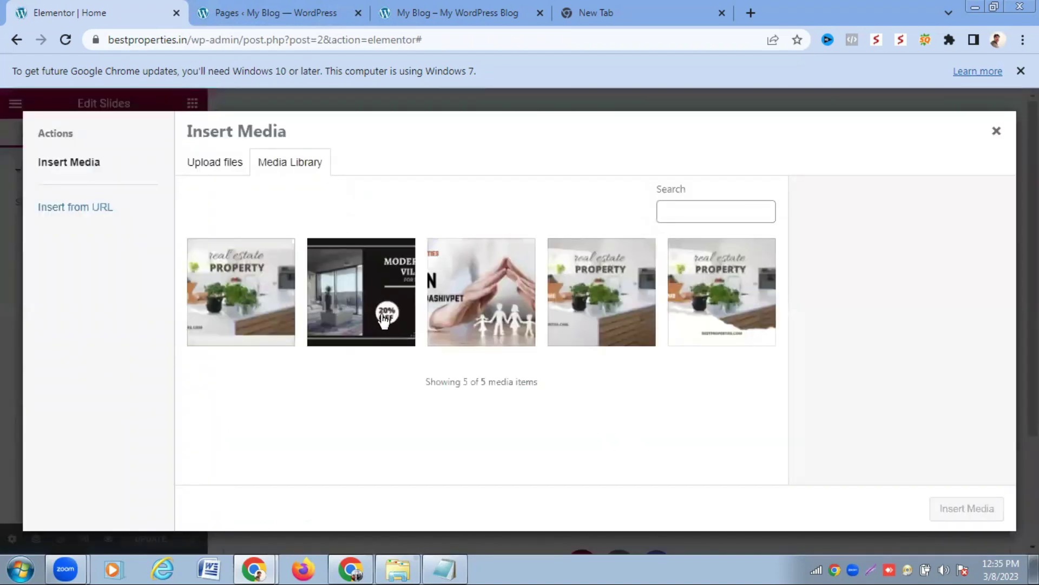
left_click(379, 315)
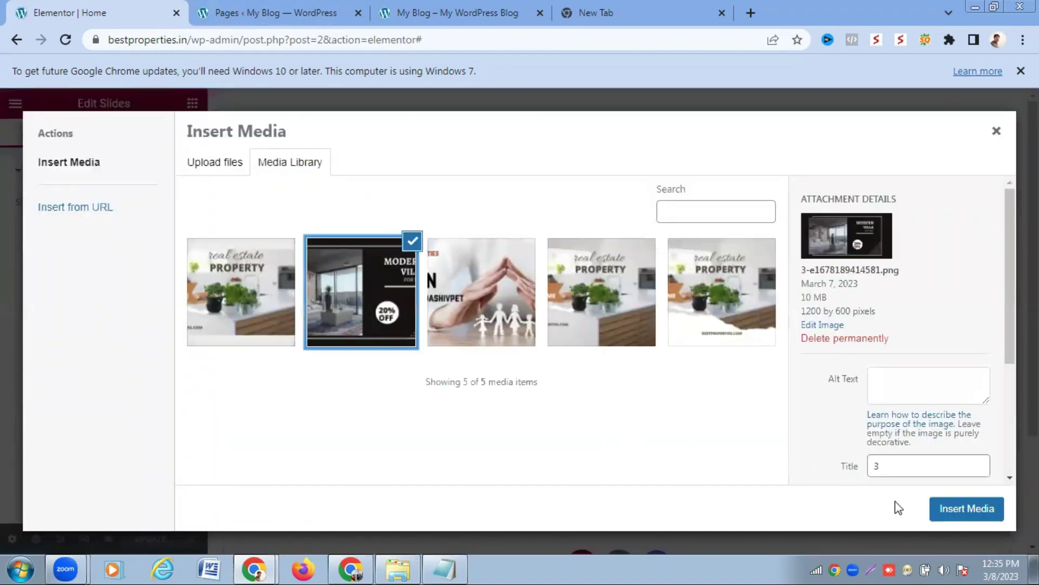
left_click(958, 515)
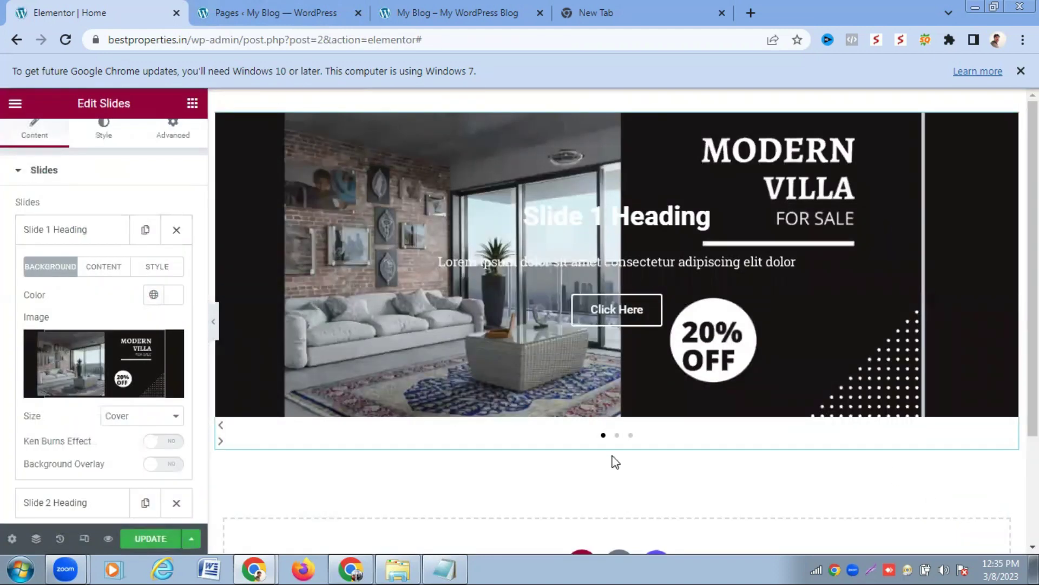
left_click(152, 539)
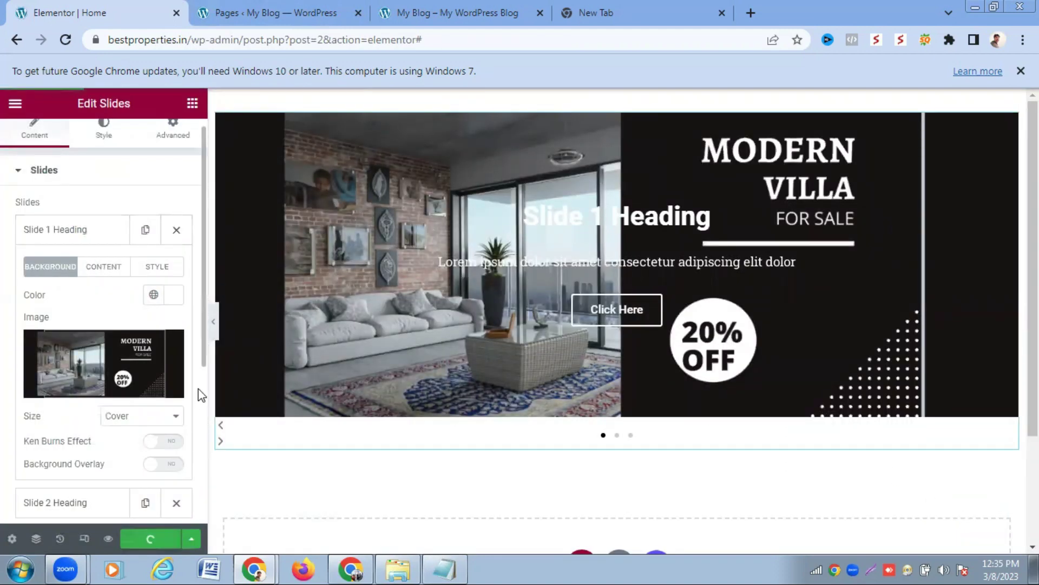
Set the "Open Plots in Sadashivpet" picture from the media library as Slide 2's background image and update the page
scroll(198, 401, "down", 2)
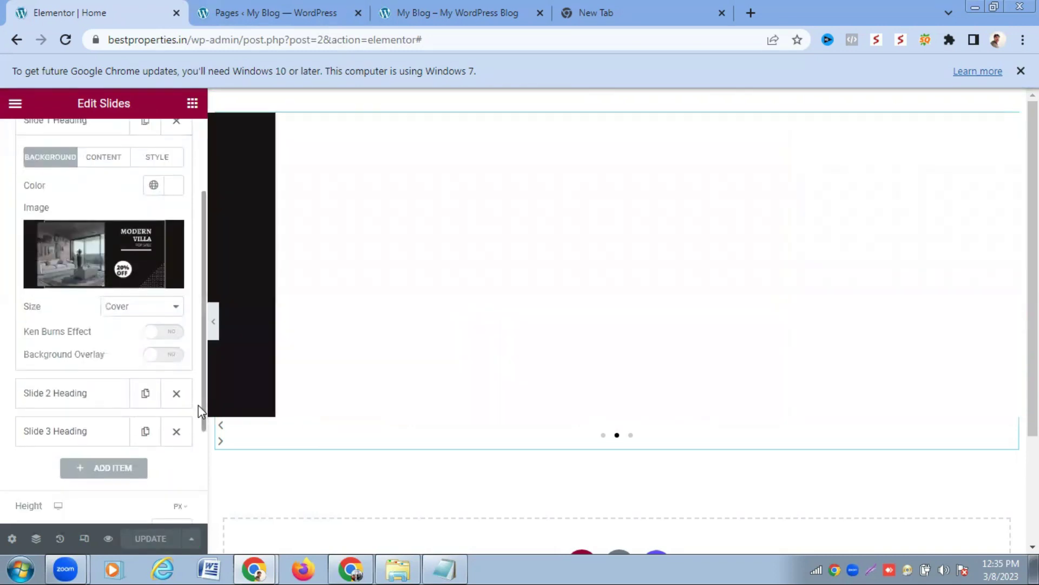
scroll(198, 405, "down", 2)
left_click(80, 318)
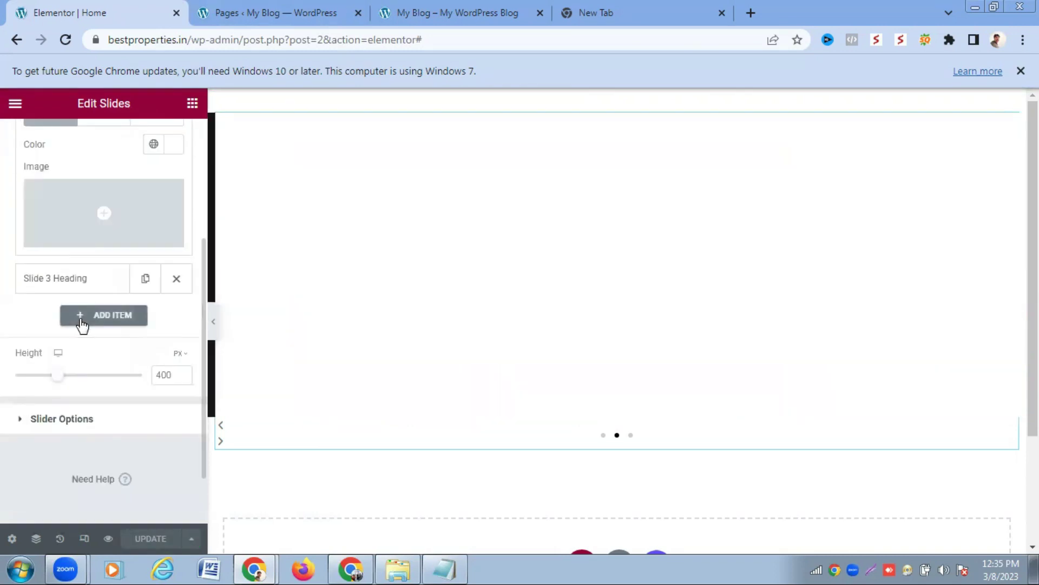
left_click(104, 217)
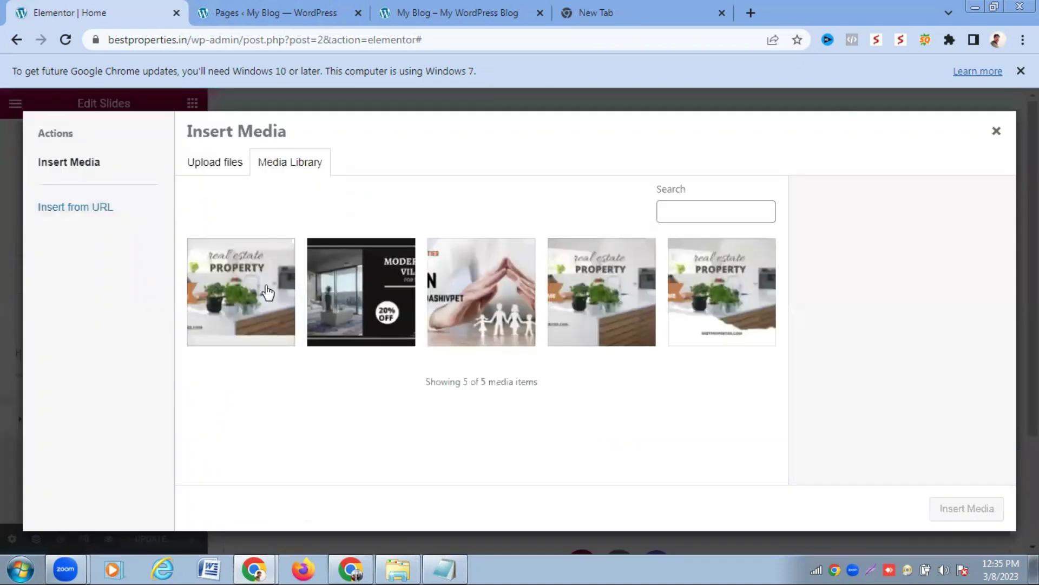
left_click(268, 292)
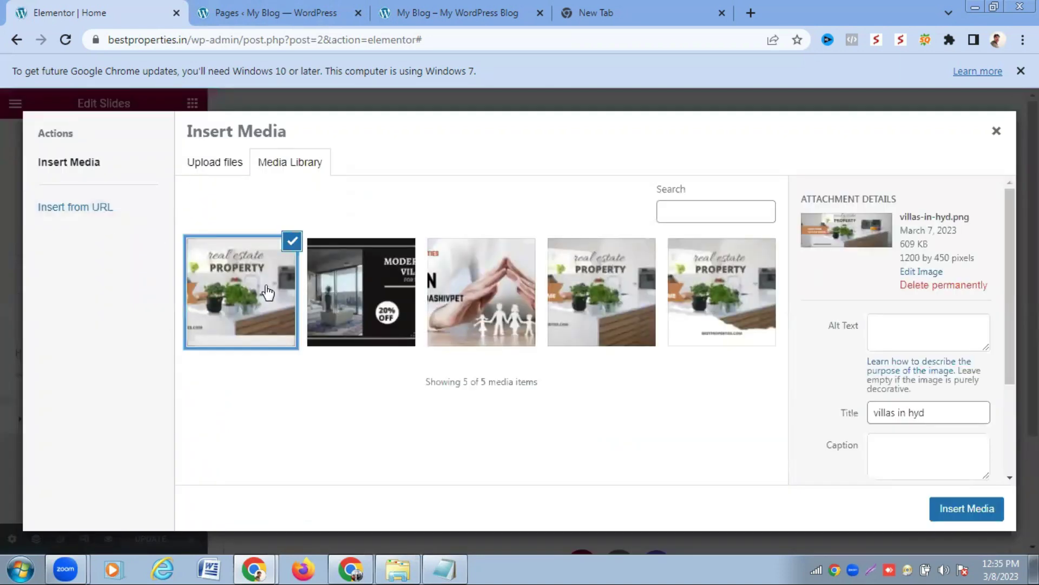
left_click(452, 309)
left_click(951, 511)
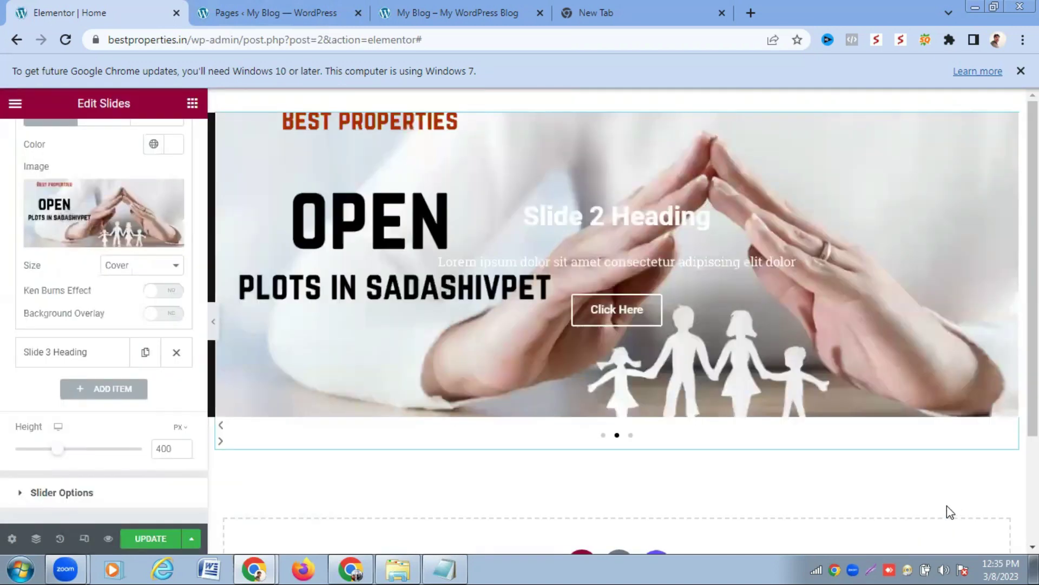
left_click(168, 540)
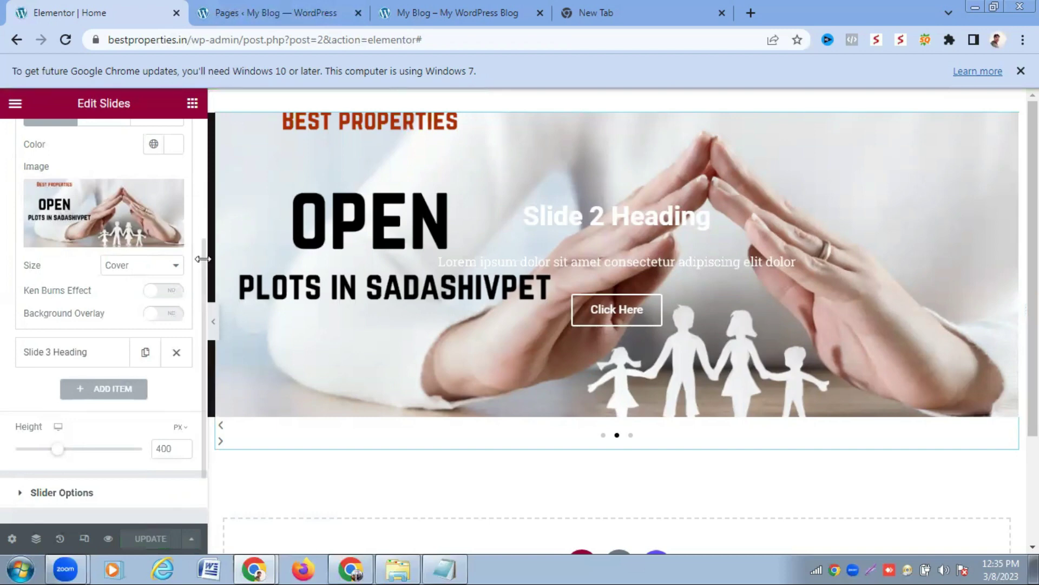
Upload image 1 from the Best properties folder in Downloads to the media library for Slide 3's background
scroll(202, 264, "down", 2)
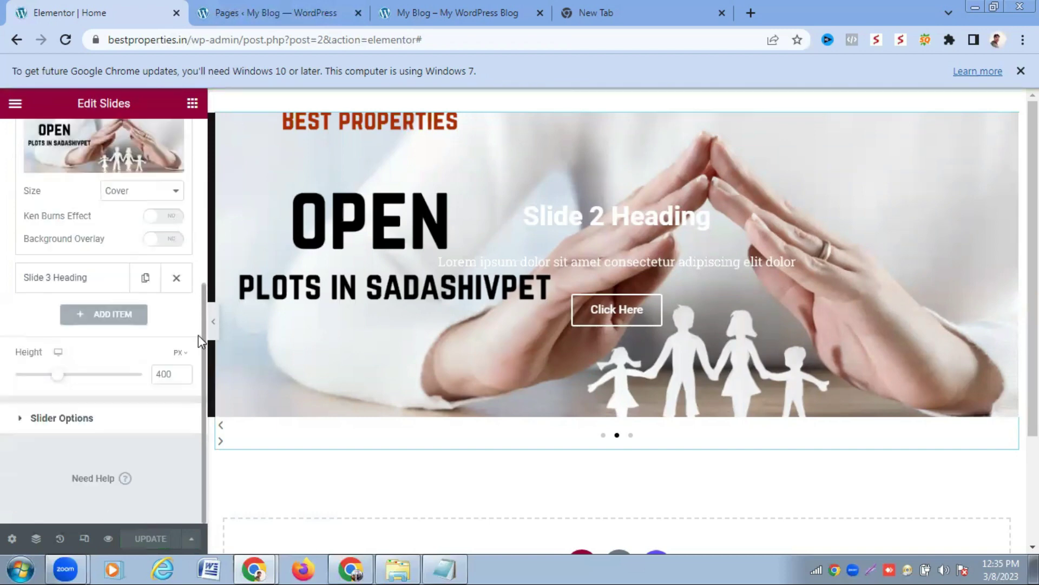
scroll(197, 252, "up", 2)
scroll(197, 252, "up", 3)
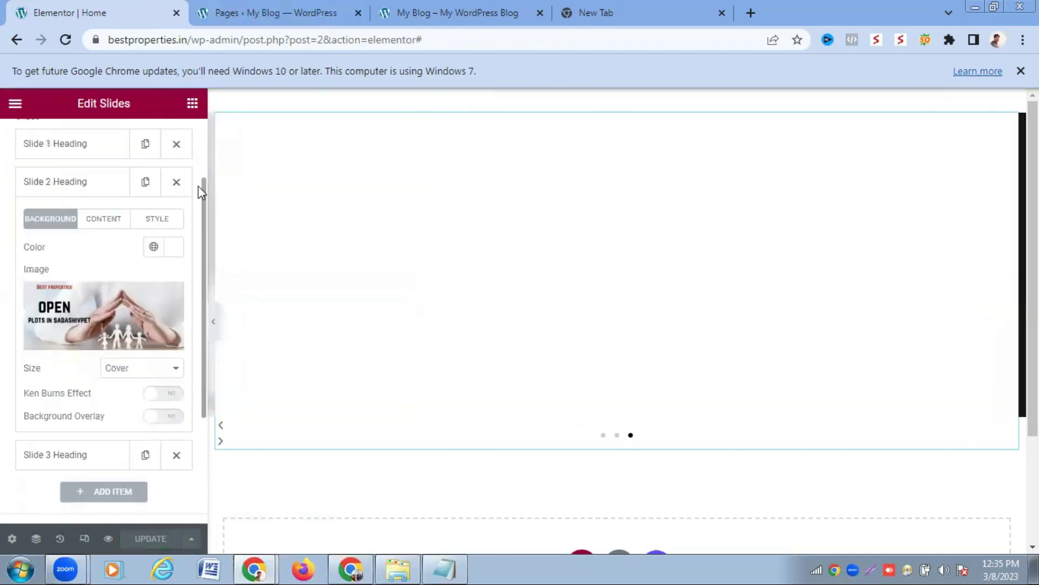
left_click(108, 231)
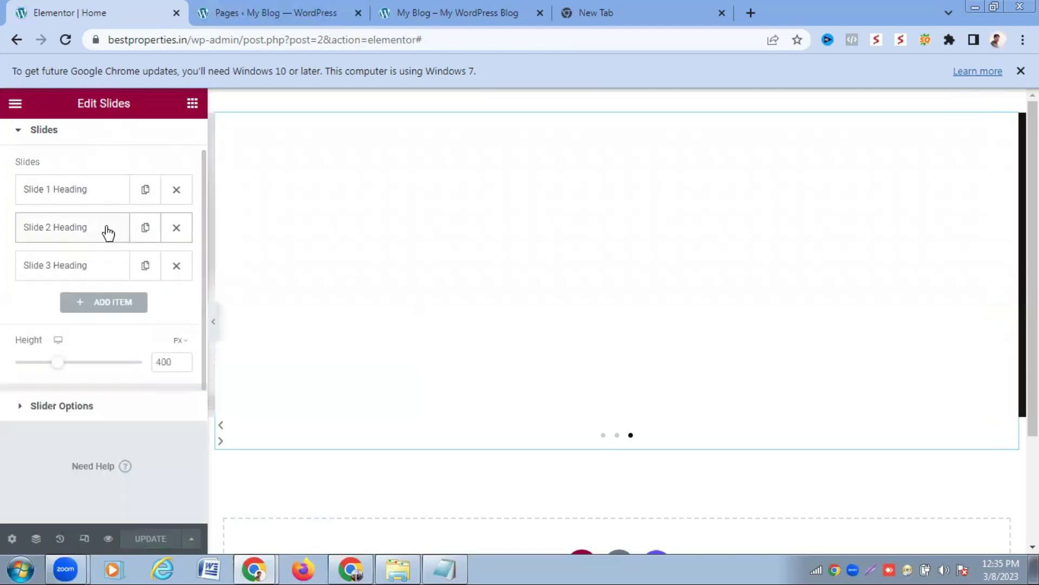
left_click(81, 265)
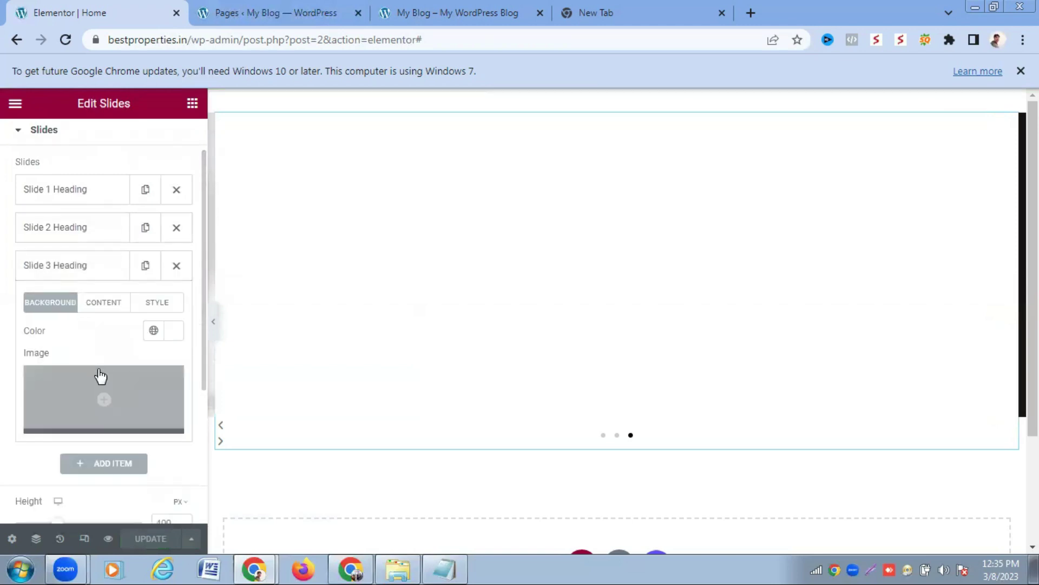
left_click(106, 399)
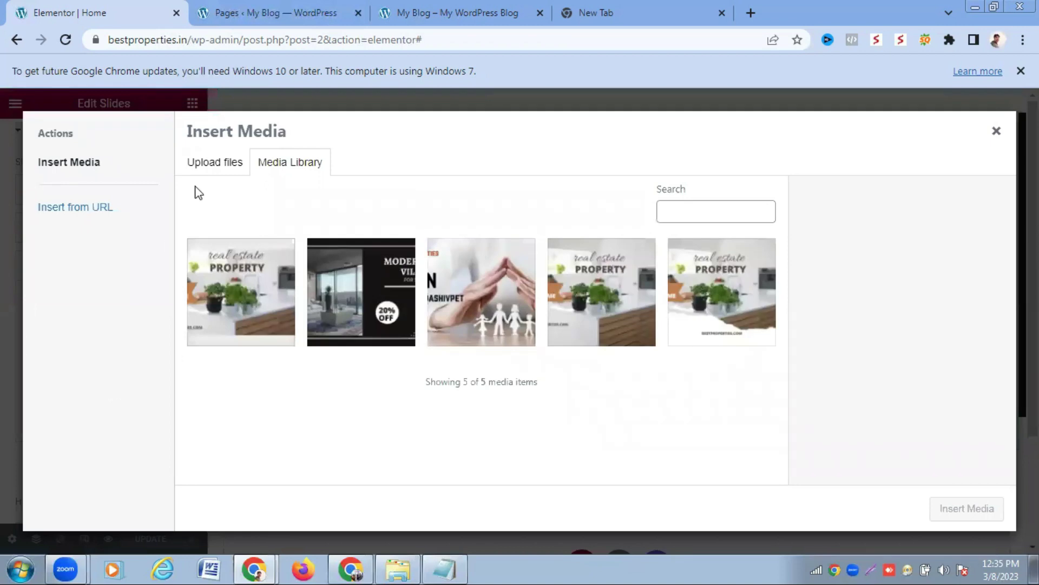
left_click(215, 169)
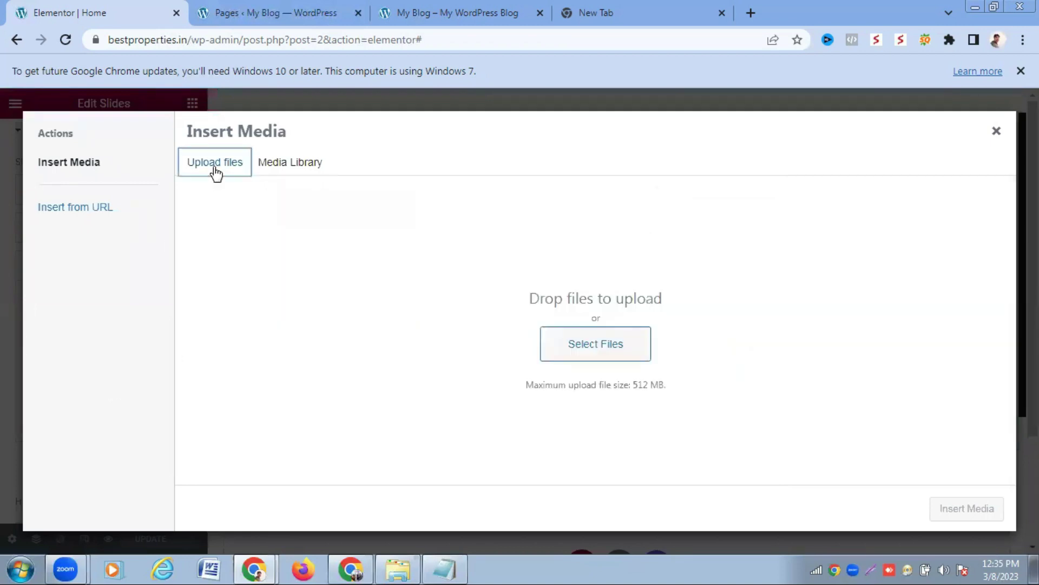
left_click(589, 349)
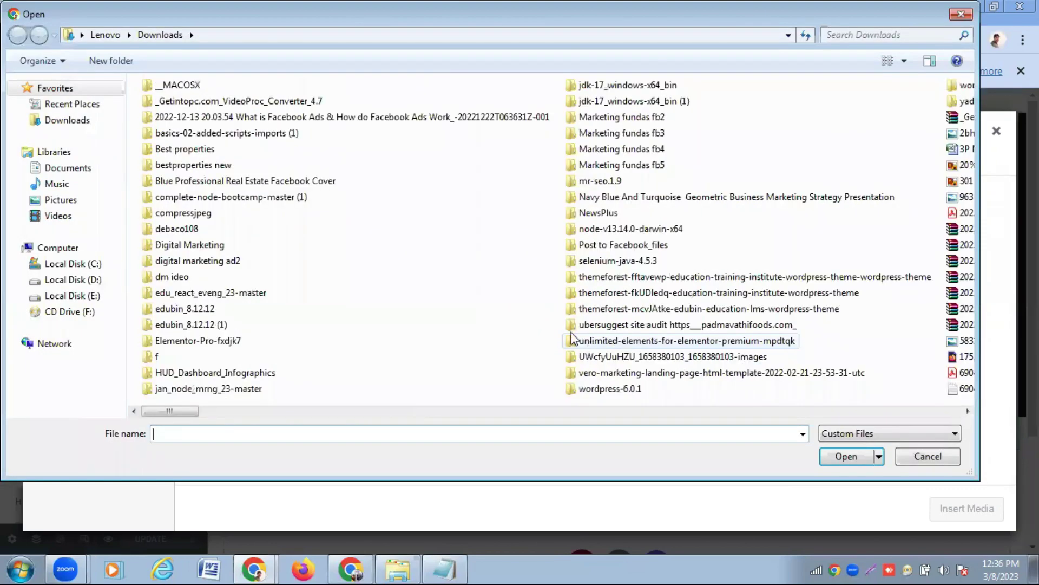
double_click(203, 151)
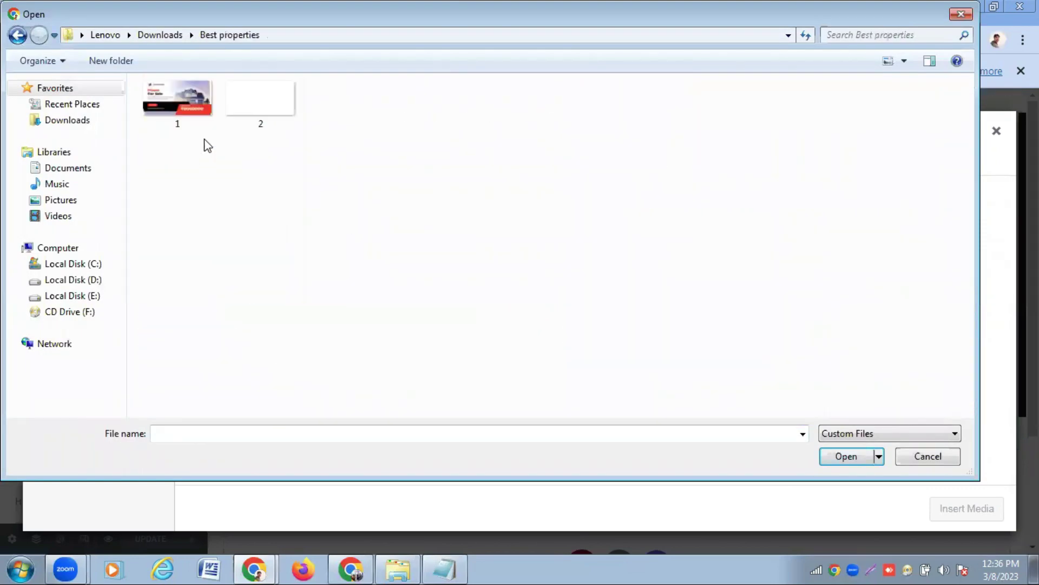
left_click(178, 102)
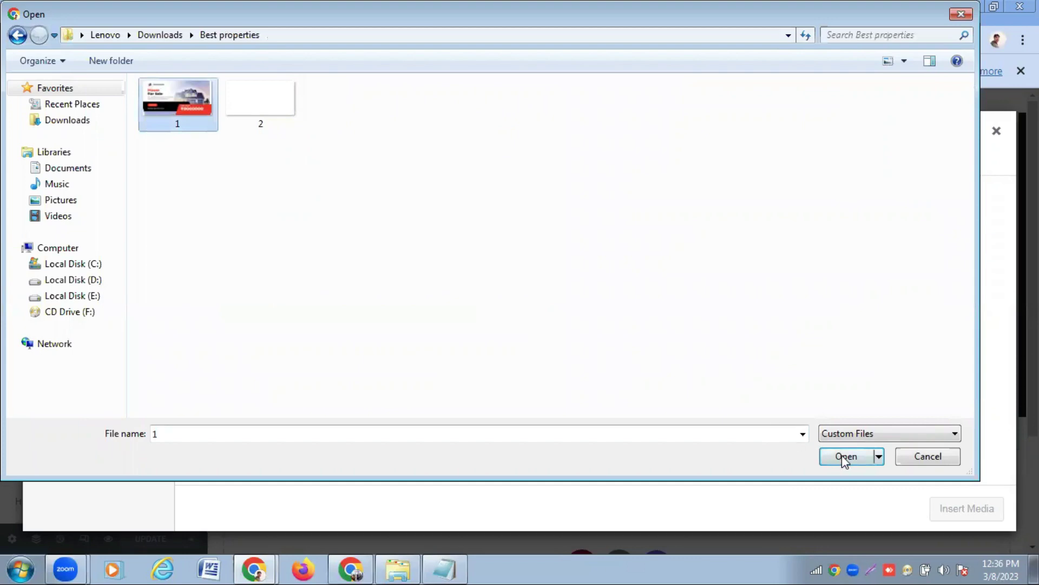
left_click(843, 456)
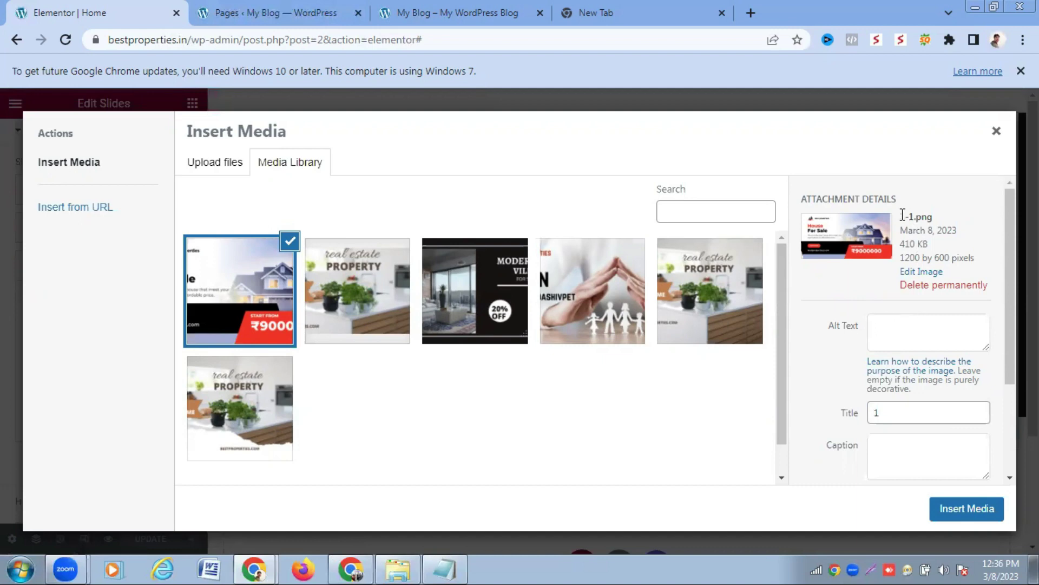
Insert the uploaded "House For Sale" picture as Slide 3's background image and update the page
left_click_drag(900, 215, 933, 217)
scroll(936, 333, "down", 2)
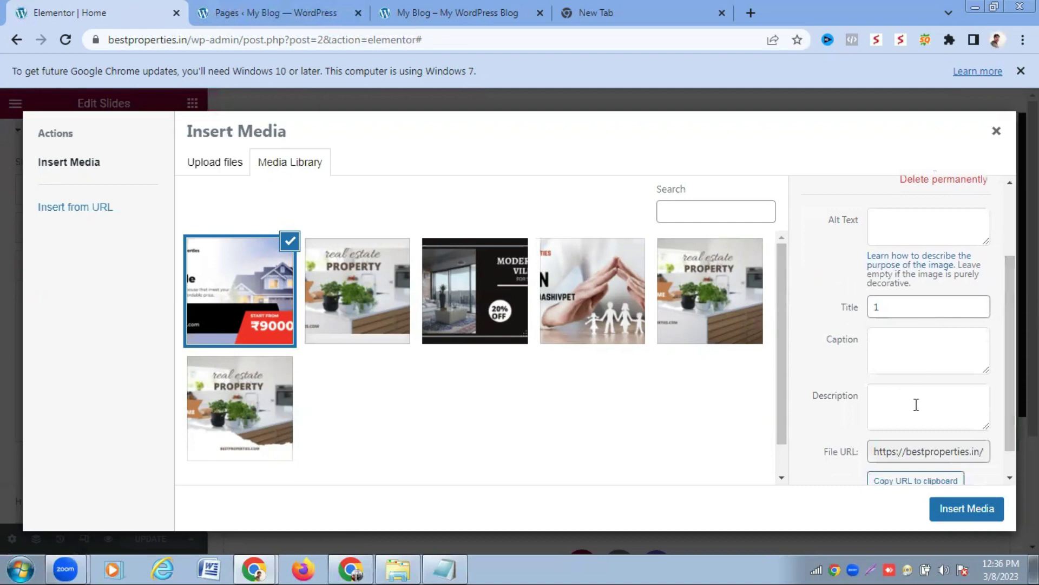
scroll(1010, 352, "down", 1)
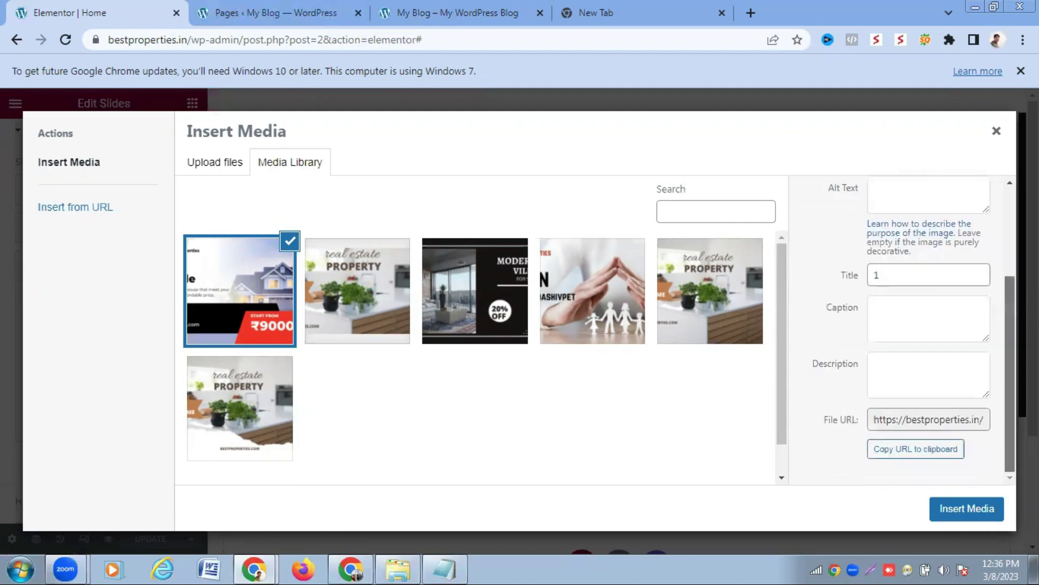
left_click(968, 515)
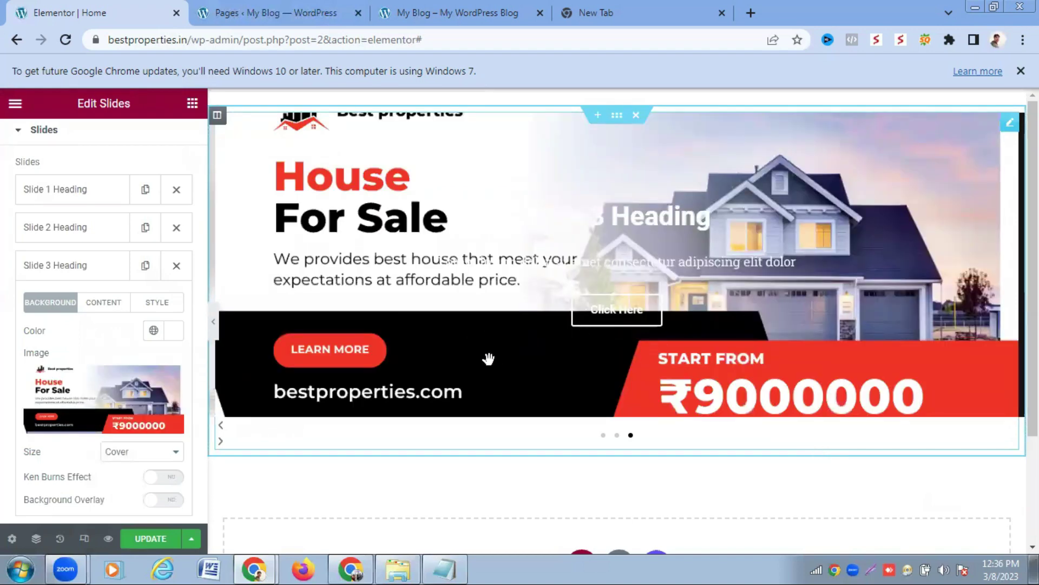
left_click(157, 541)
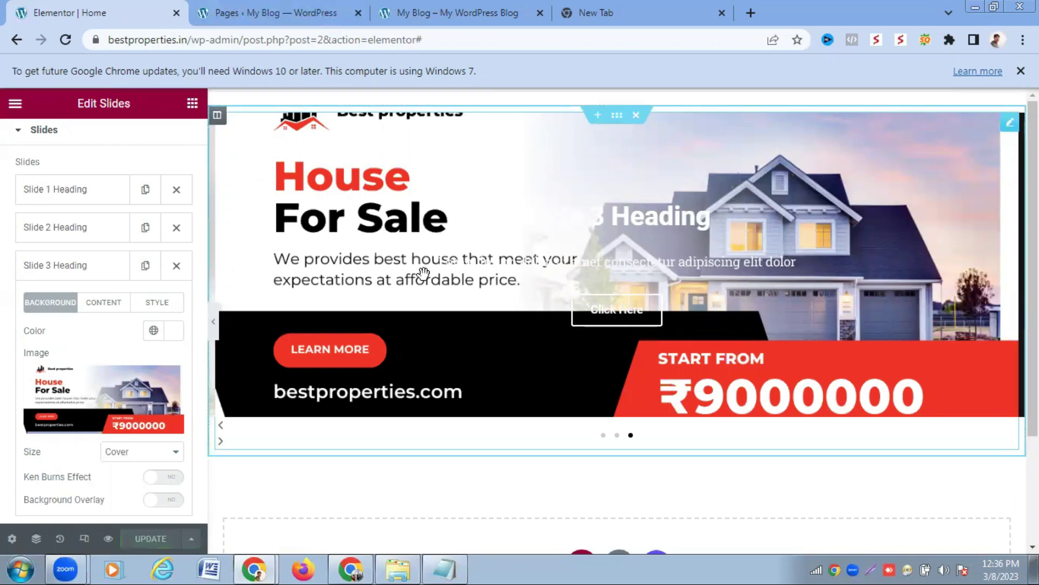
Clear Slide 1's title, description and button text, and update the page
left_click(103, 195)
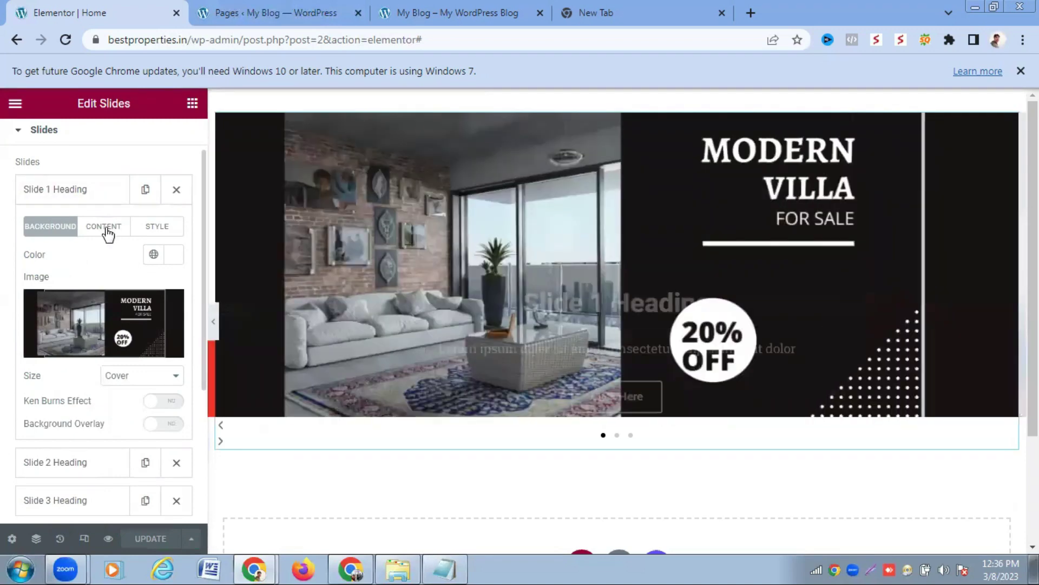
left_click(104, 228)
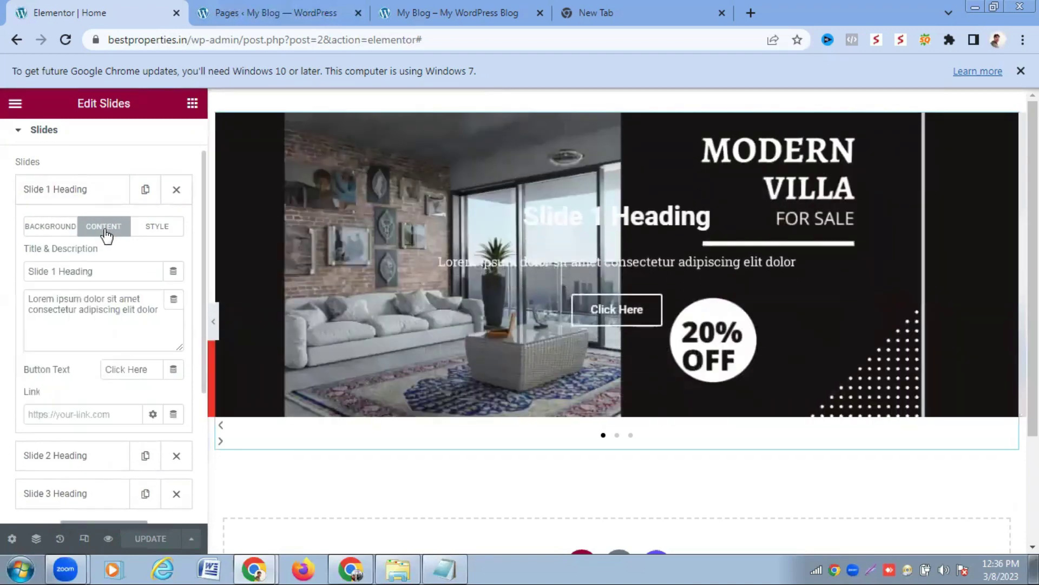
triple_click(93, 272)
key("BackSpace")
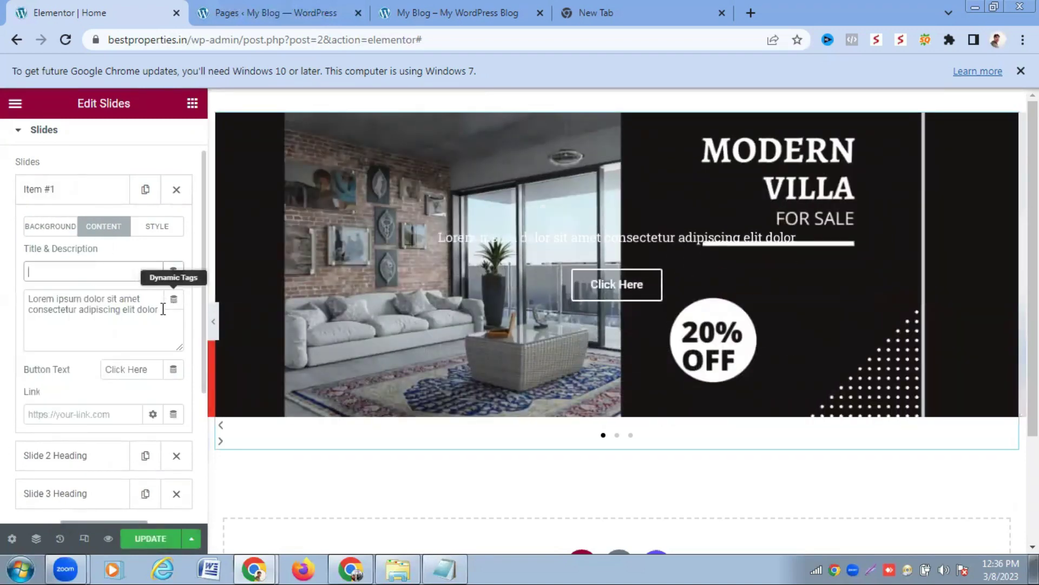
left_click_drag(163, 309, 12, 310)
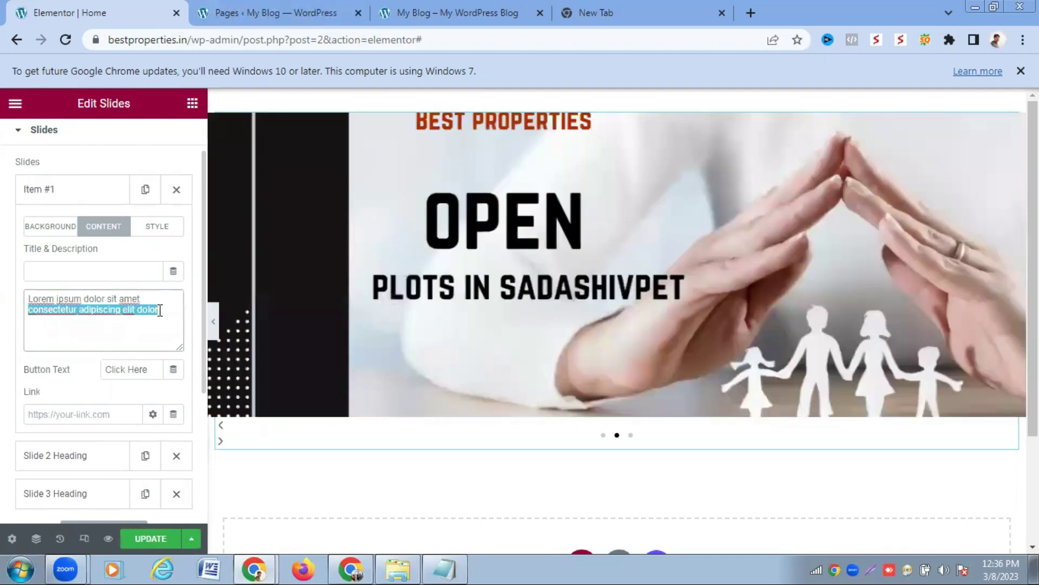
left_click(159, 310)
left_click_drag(160, 311, 22, 300)
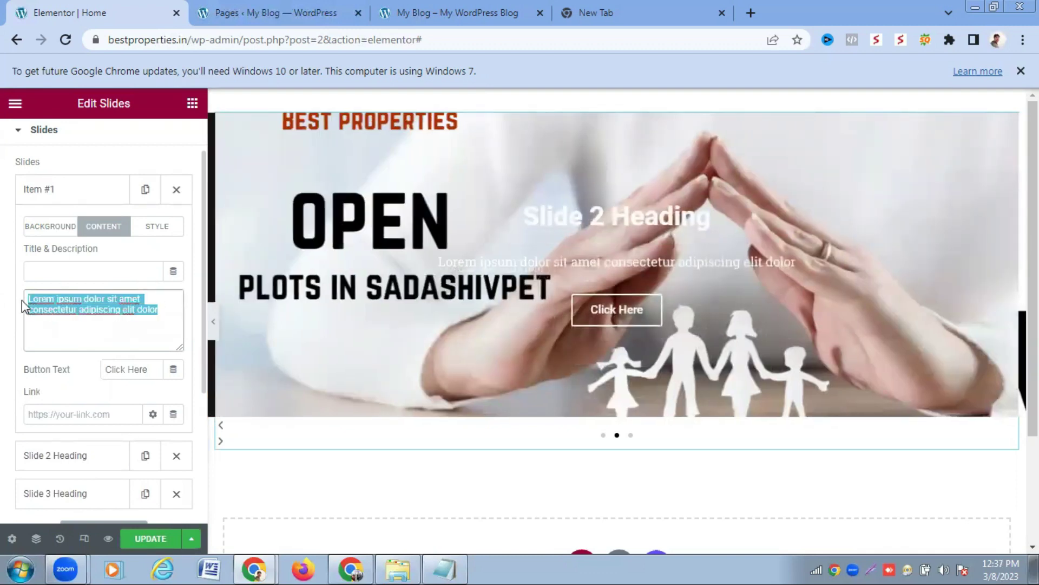
key("BackSpace")
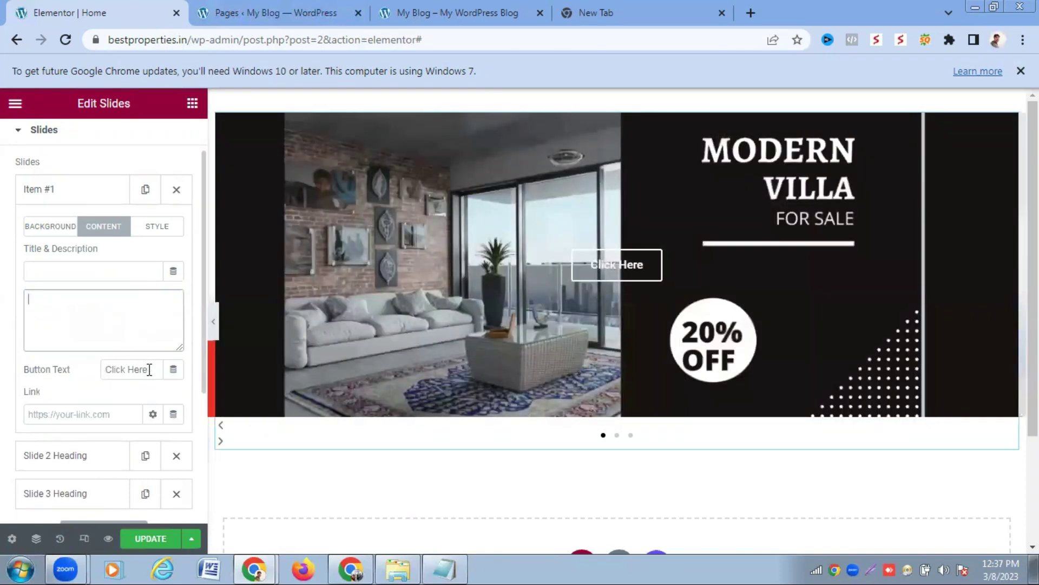
left_click_drag(150, 370, 84, 370)
key("BackSpace")
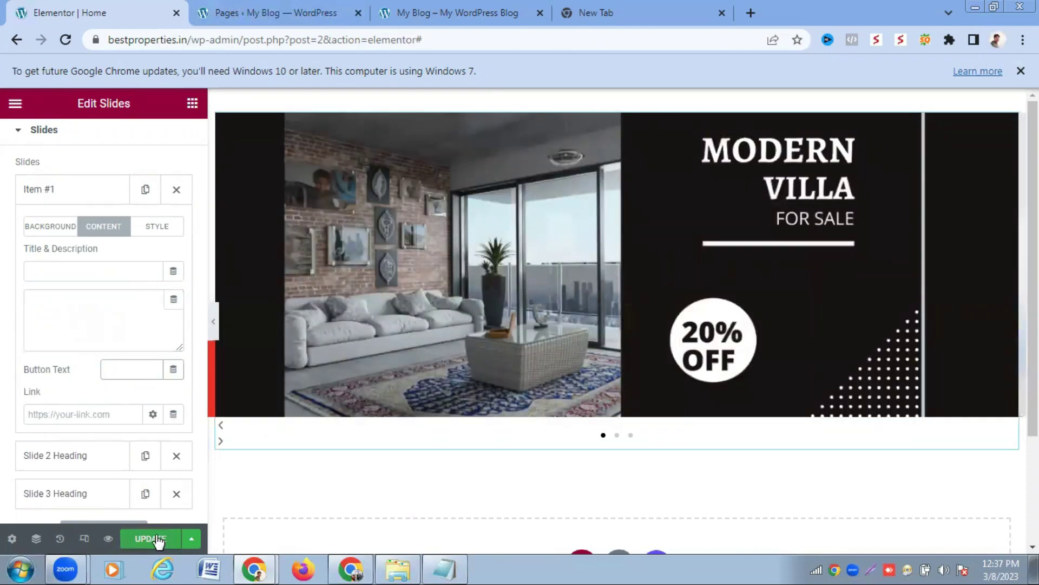
left_click(156, 538)
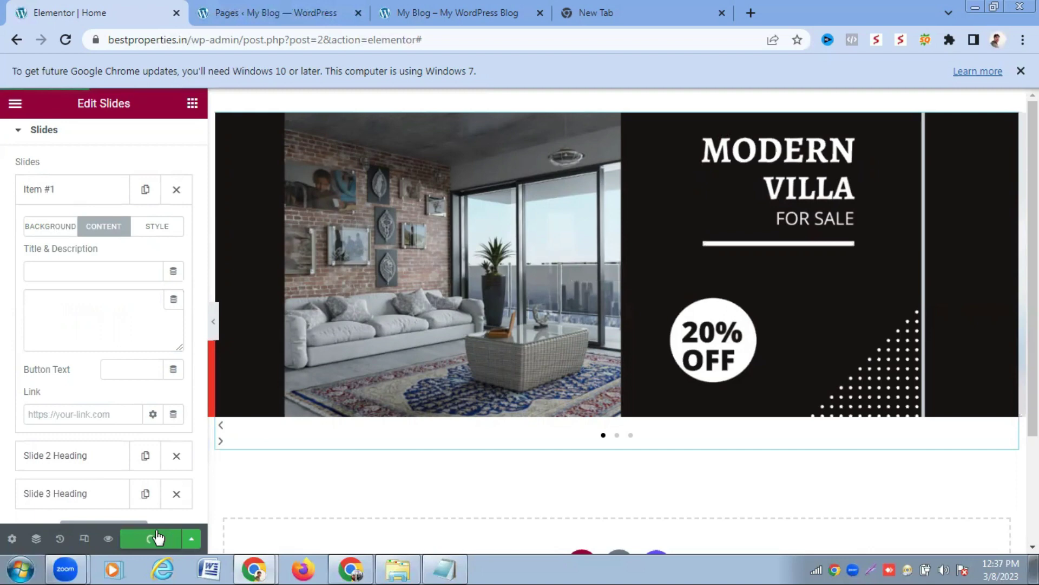
Clear Slide 2's title, description and button text, and update the page
left_click(85, 456)
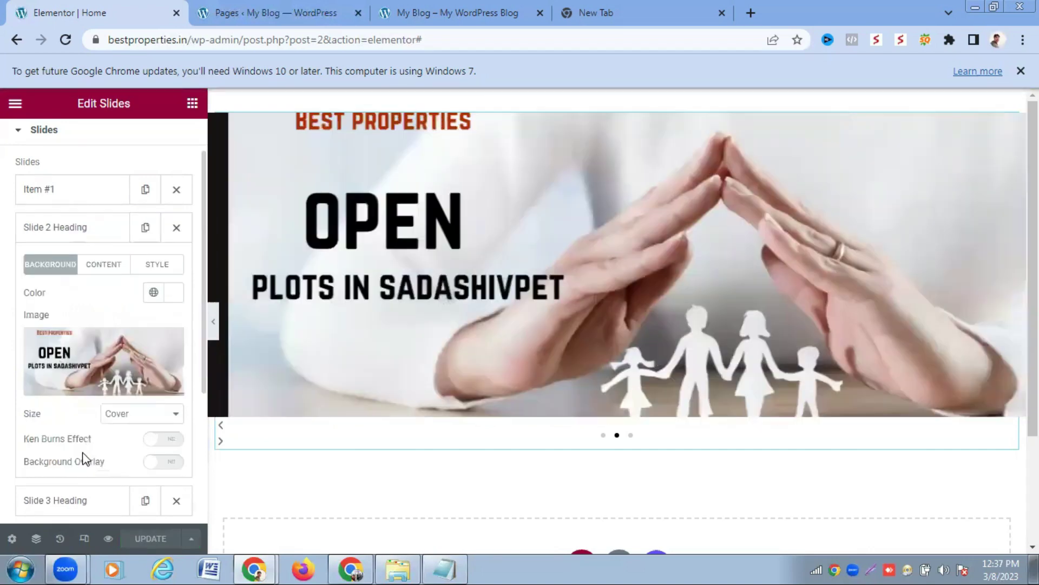
left_click(108, 267)
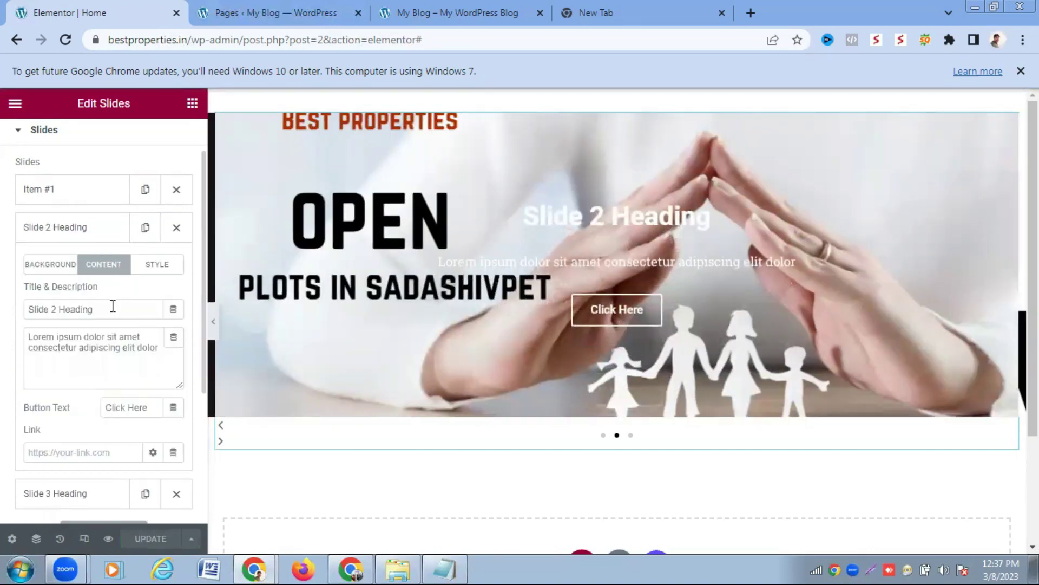
left_click(100, 307)
key("ctrl+a")
key("BackSpace")
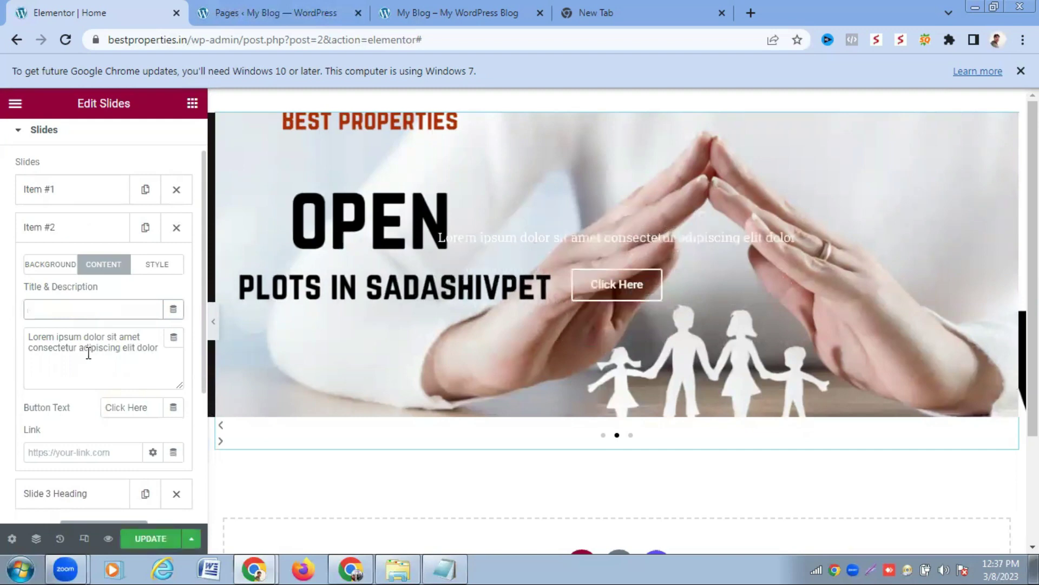
left_click_drag(30, 338, 156, 353)
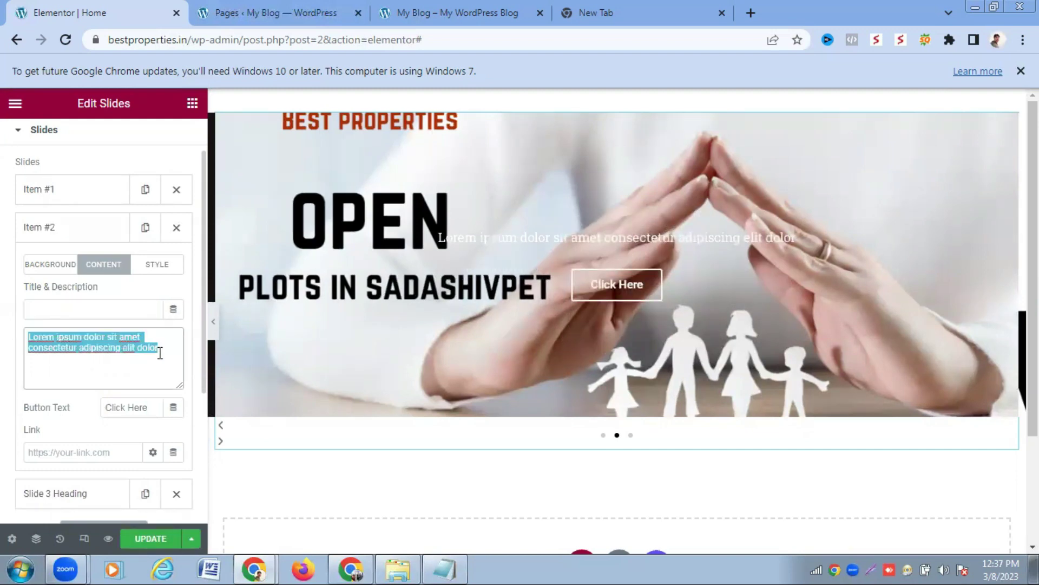
key("BackSpace")
left_click_drag(157, 409, 61, 419)
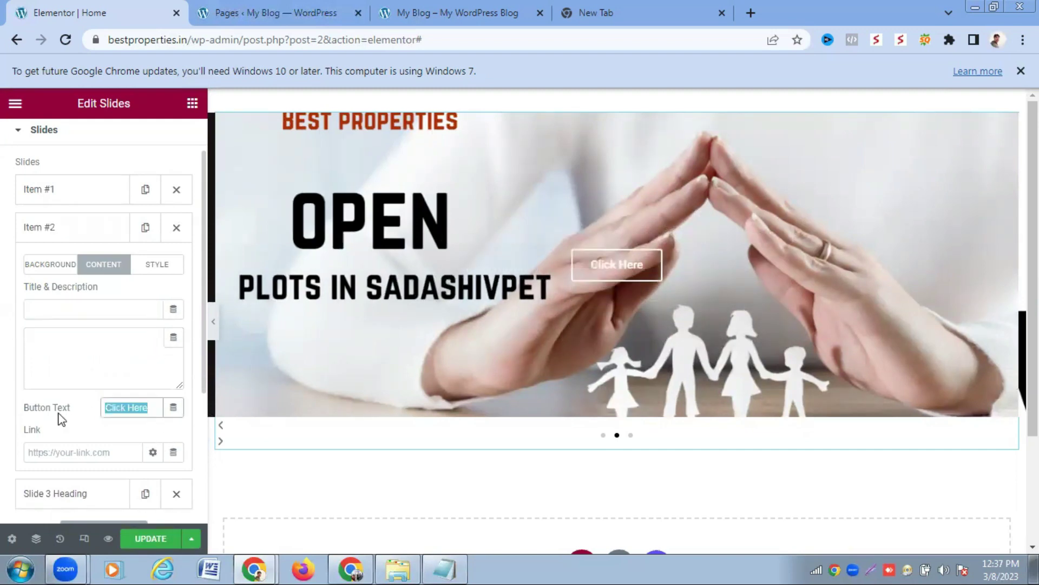
key("BackSpace")
left_click(144, 538)
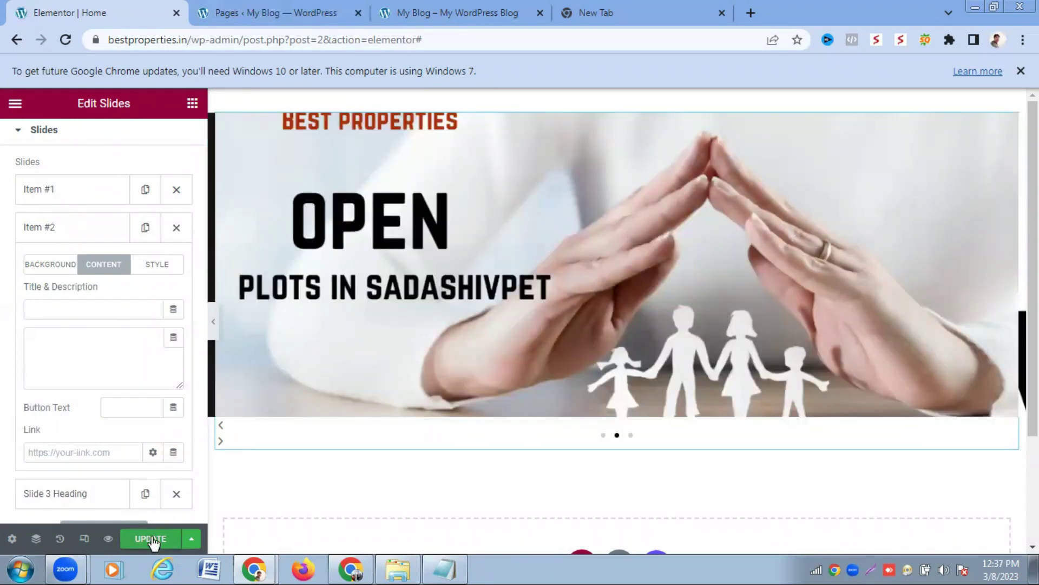
Clear Slide 3's title, description and button text, and update the page
left_click(69, 496)
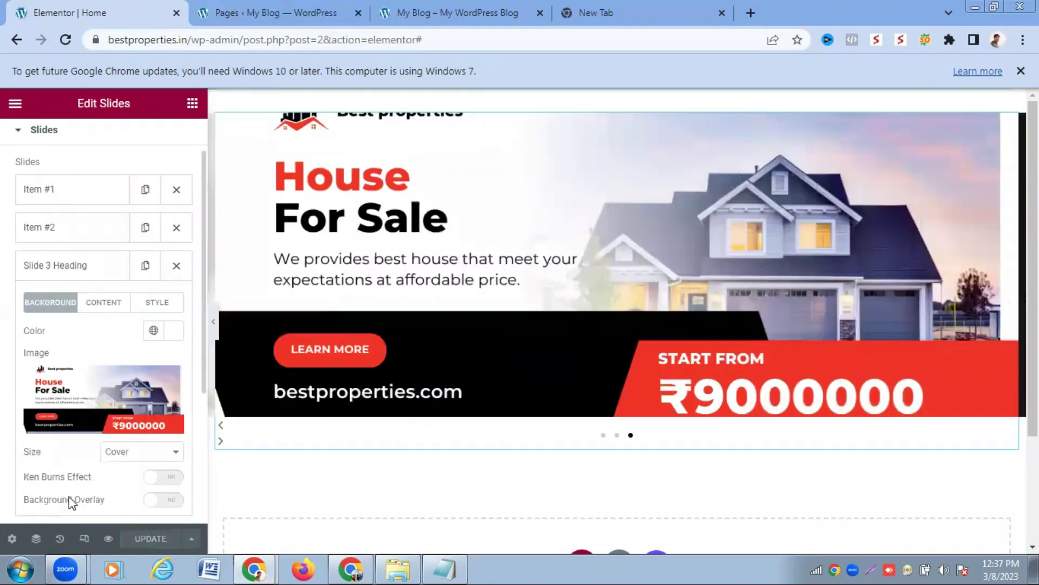
left_click(105, 304)
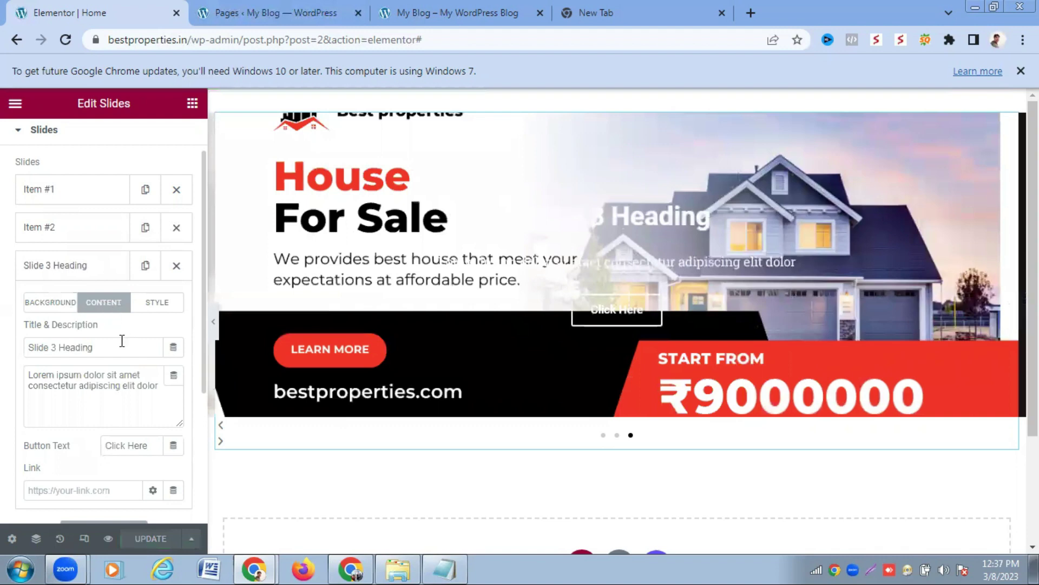
left_click(107, 346)
key("ctrl+a")
key("BackSpace")
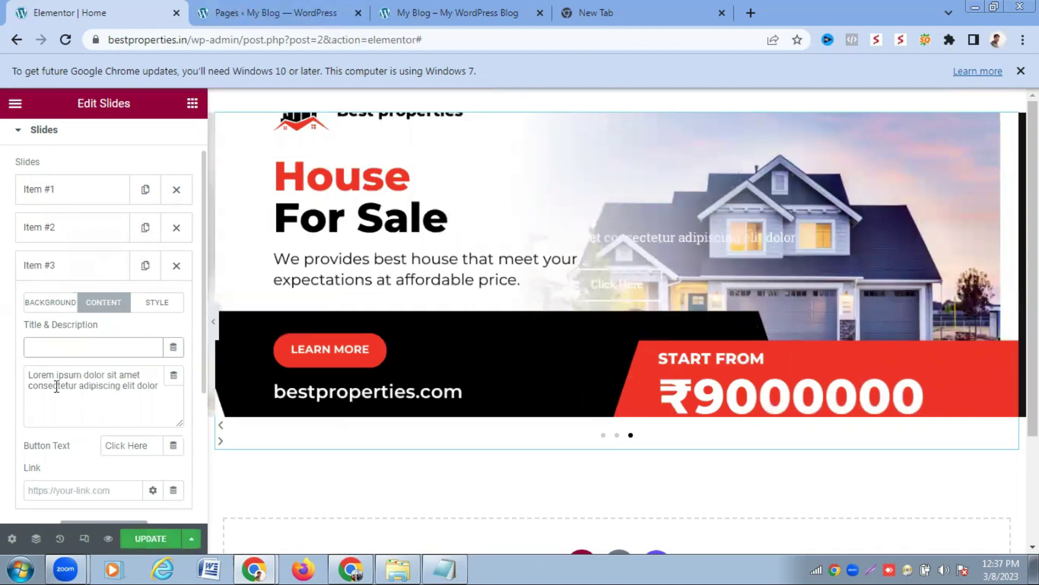
left_click_drag(32, 374, 165, 393)
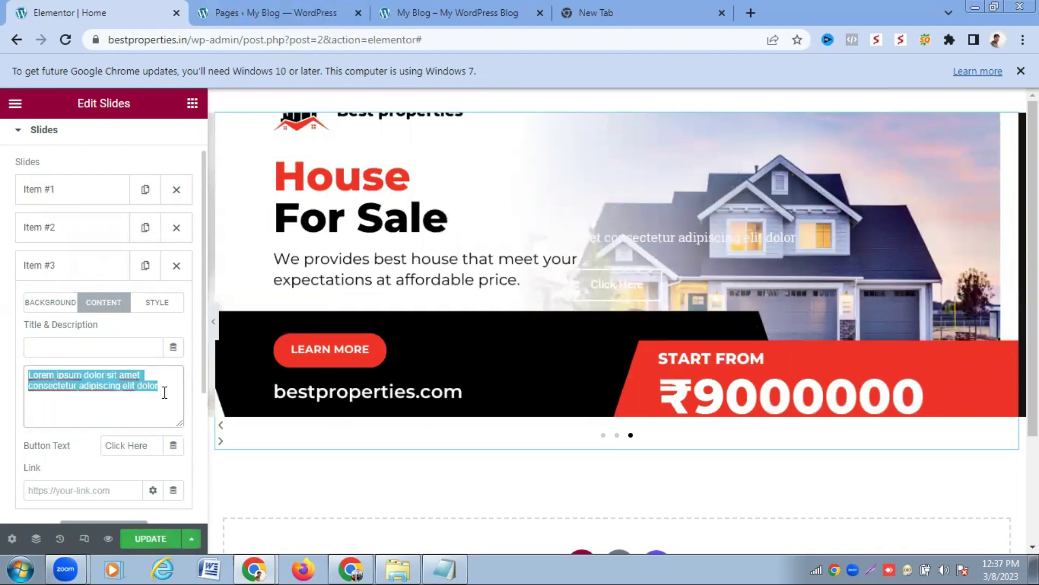
key("BackSpace")
key("Tab")
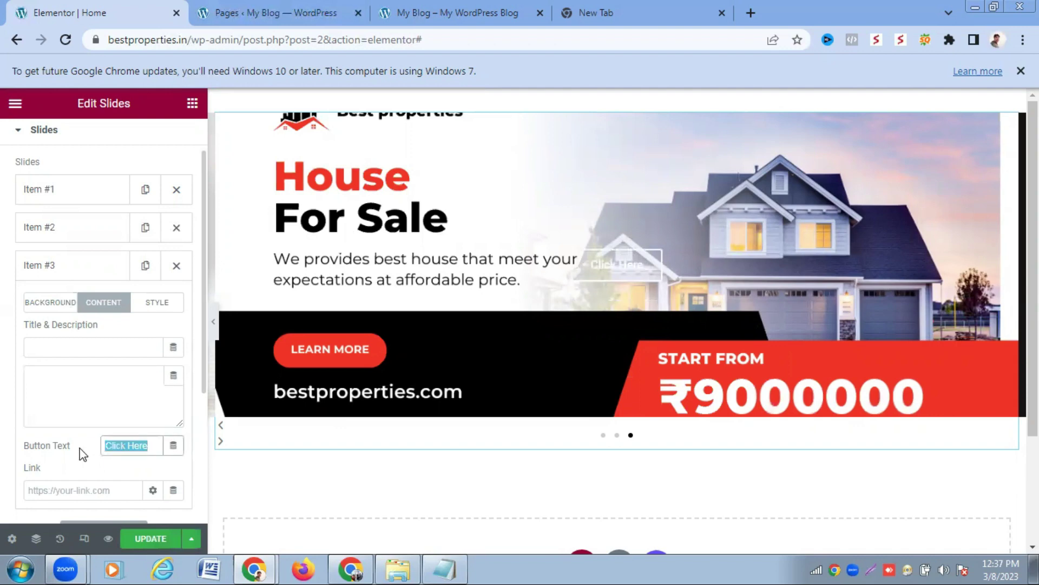
key("BackSpace")
left_click(140, 540)
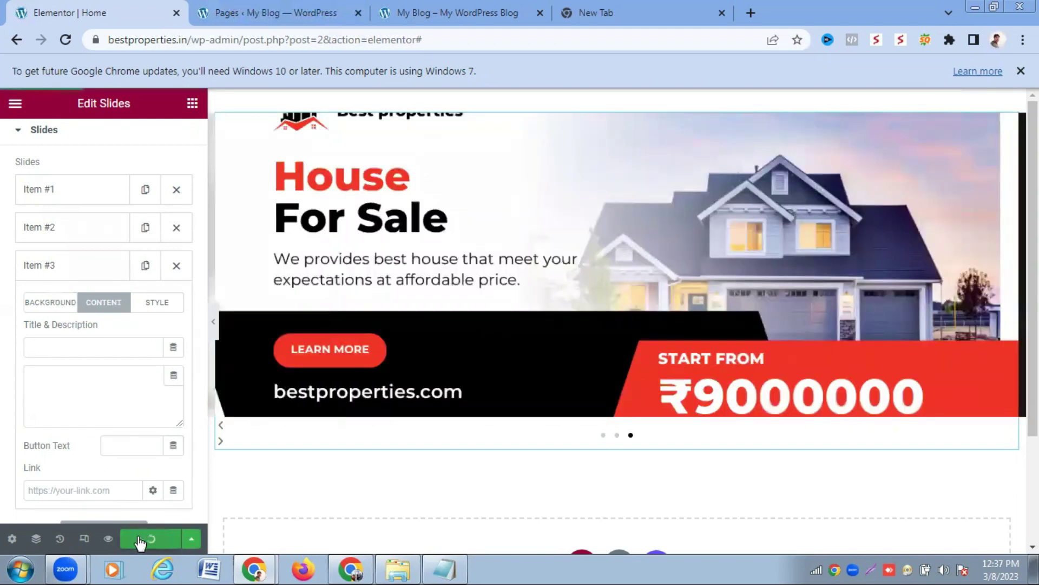
View the second and third slides of the slider on the live bestproperties.in home page
left_click(466, 7)
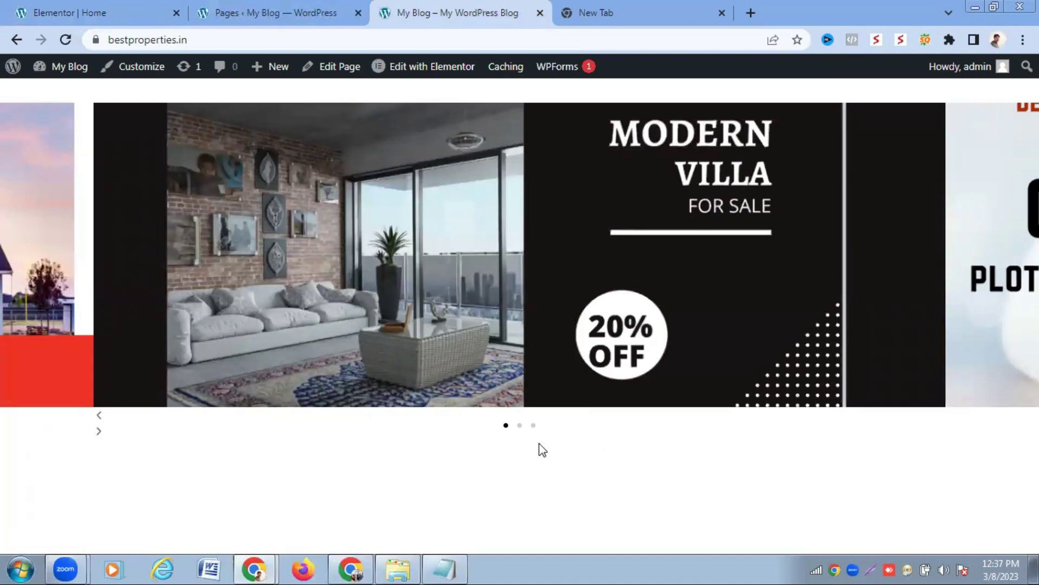
left_click(520, 426)
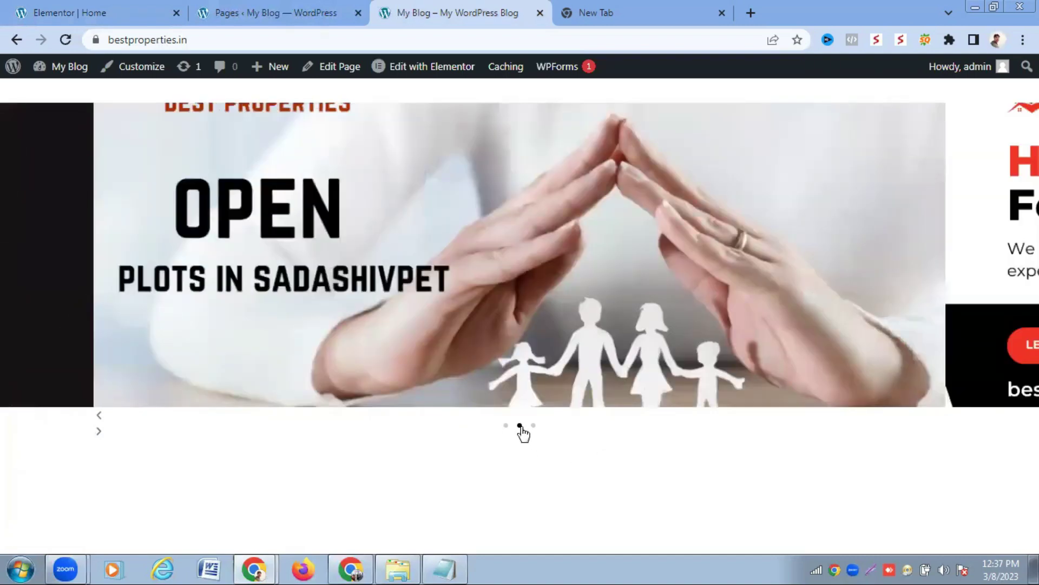
left_click(534, 426)
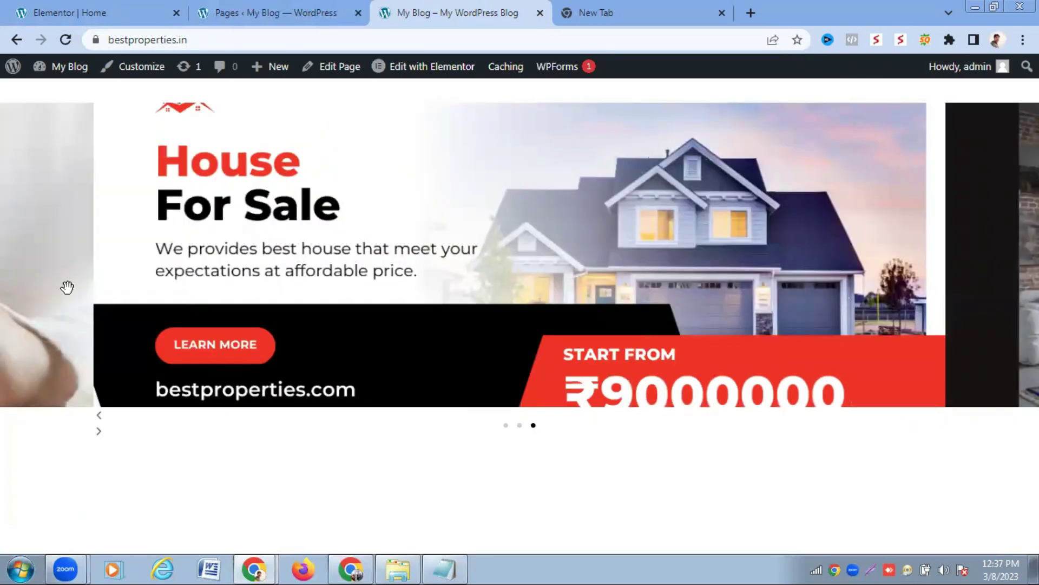
Return to the Elementor editor and set the slider's Navigation option to None
left_click(118, 4)
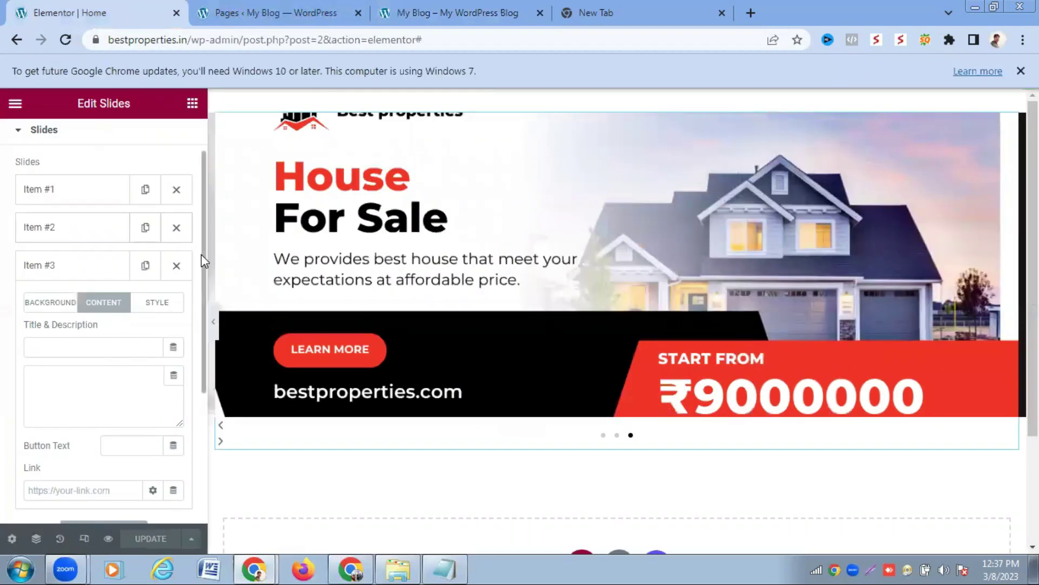
left_click_drag(203, 265, 199, 401)
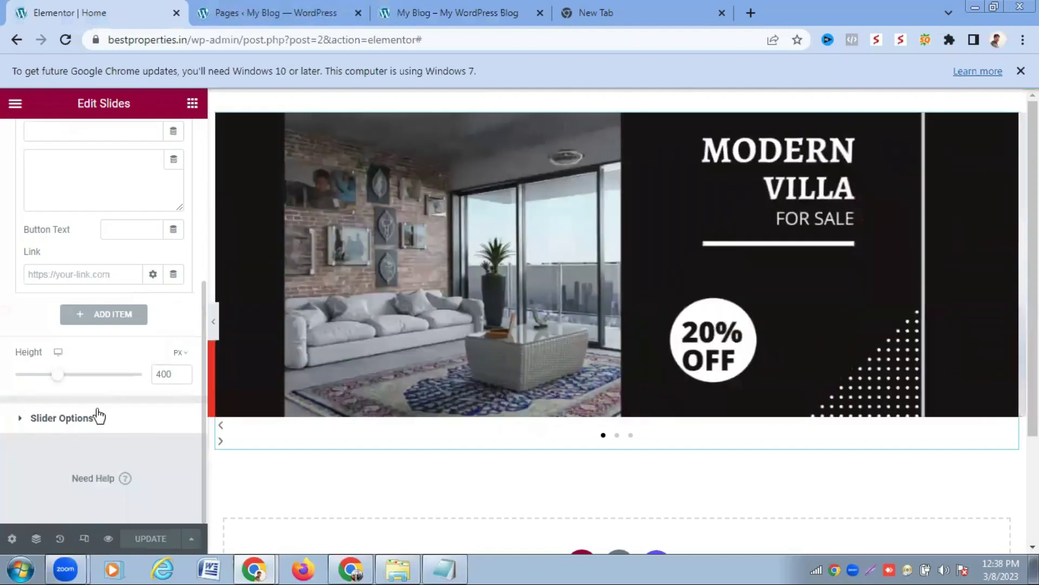
left_click(99, 415)
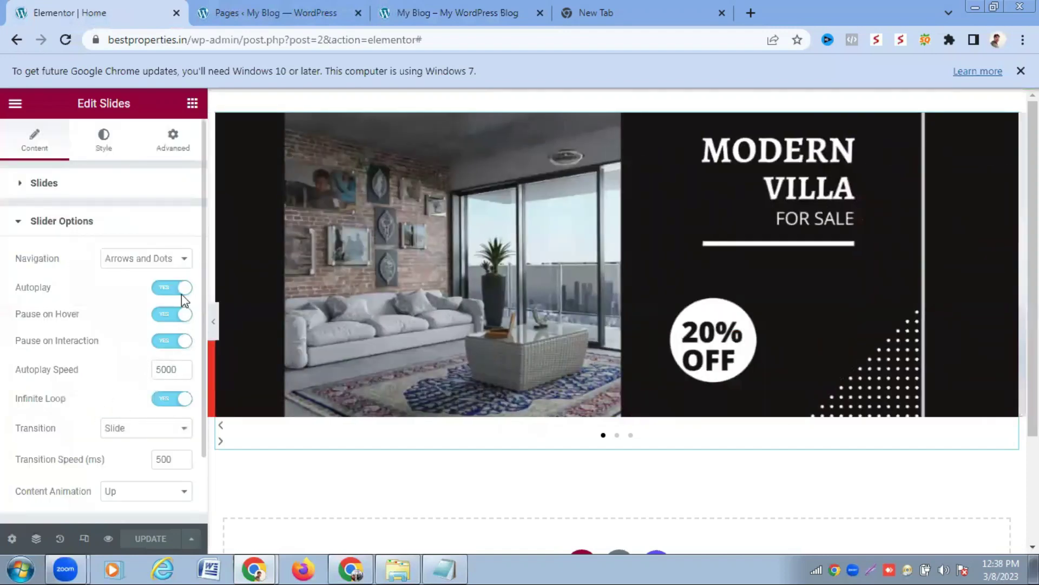
left_click(159, 261)
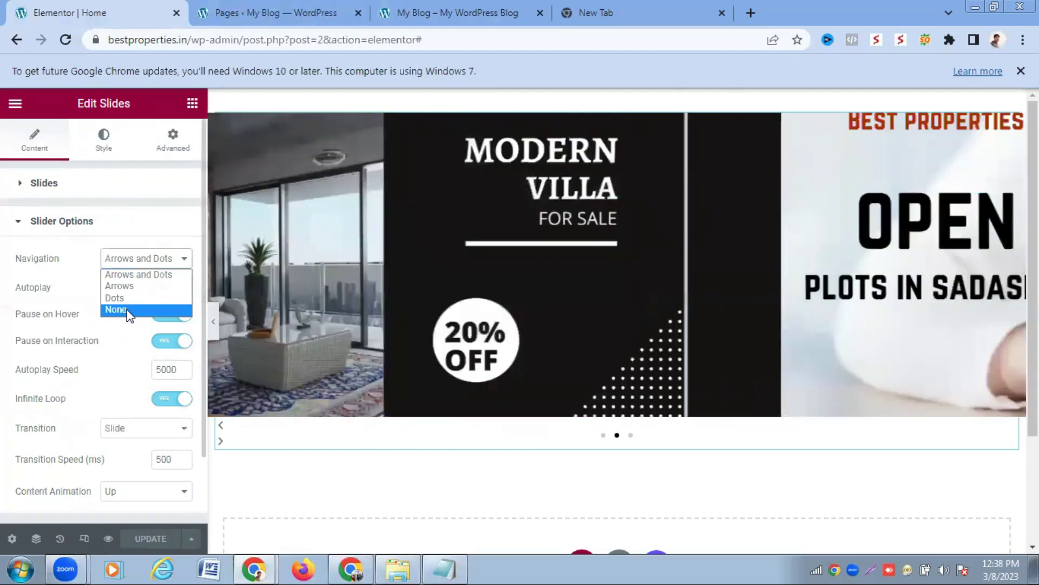
left_click(130, 309)
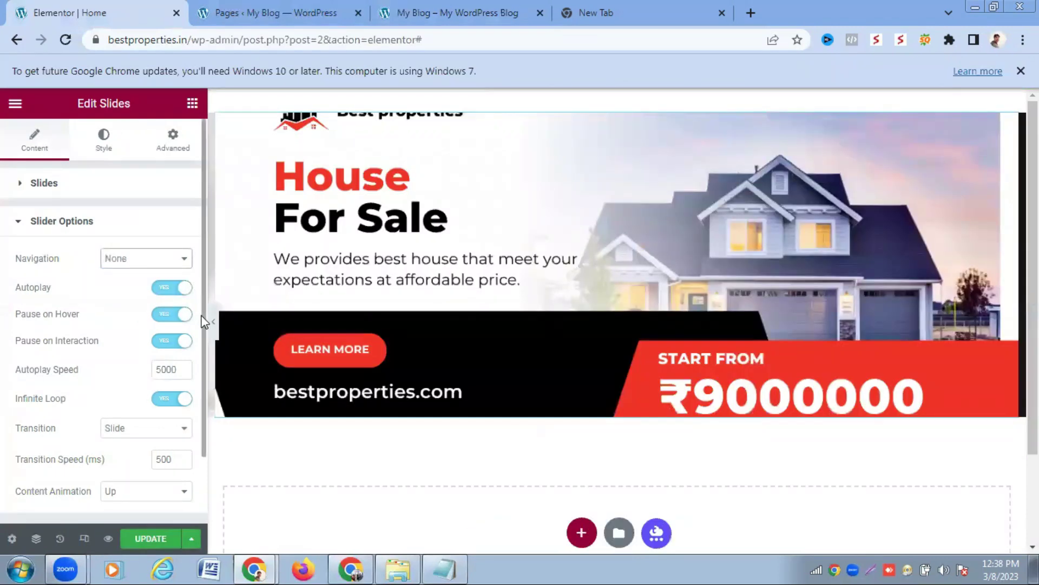
Choose Up as the slider's content animation and Fade as its transition, and update the page
left_click_drag(203, 328, 202, 440)
left_click(158, 420)
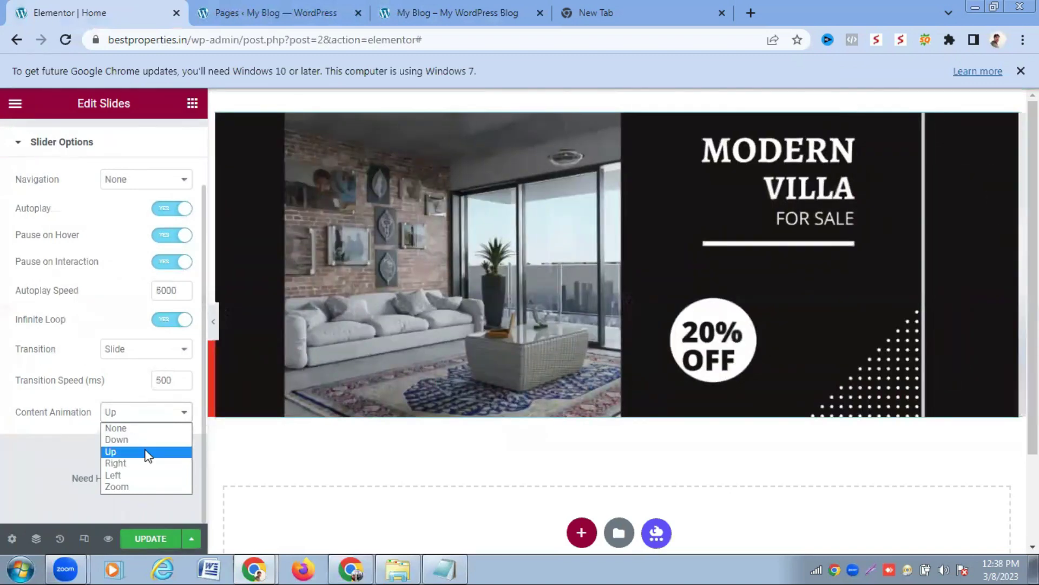
left_click(147, 452)
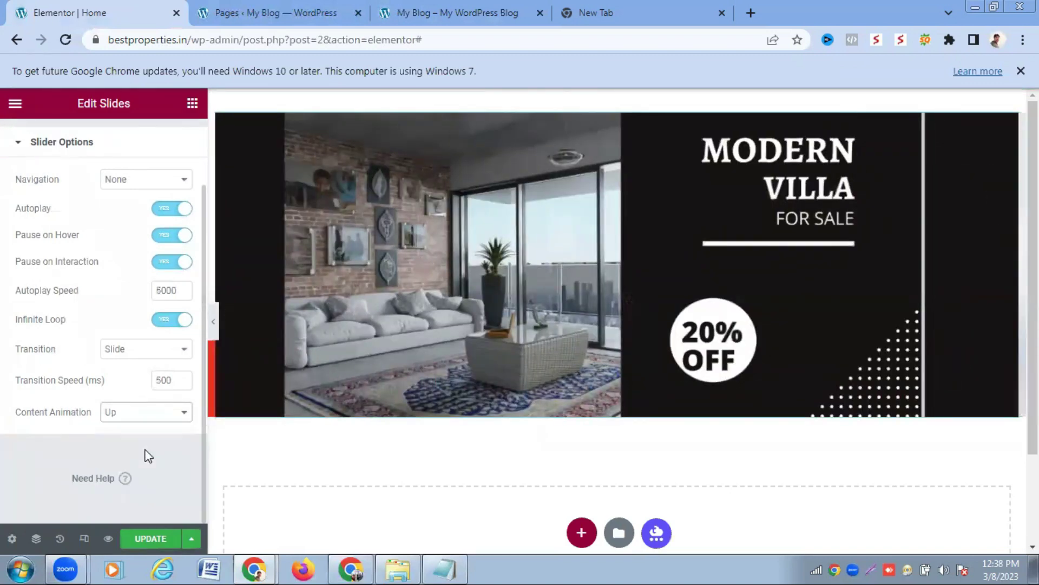
left_click(157, 356)
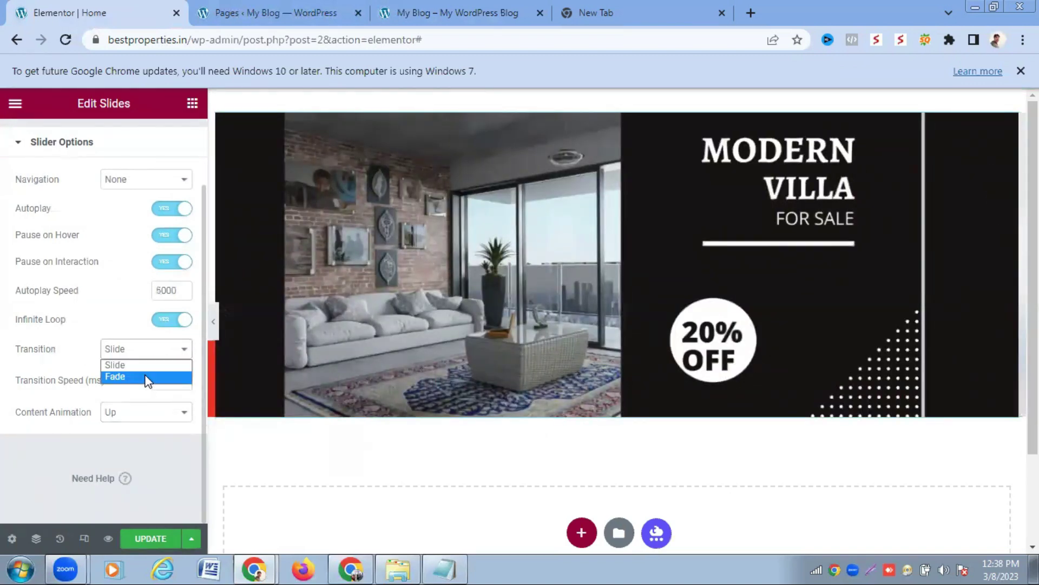
left_click(148, 376)
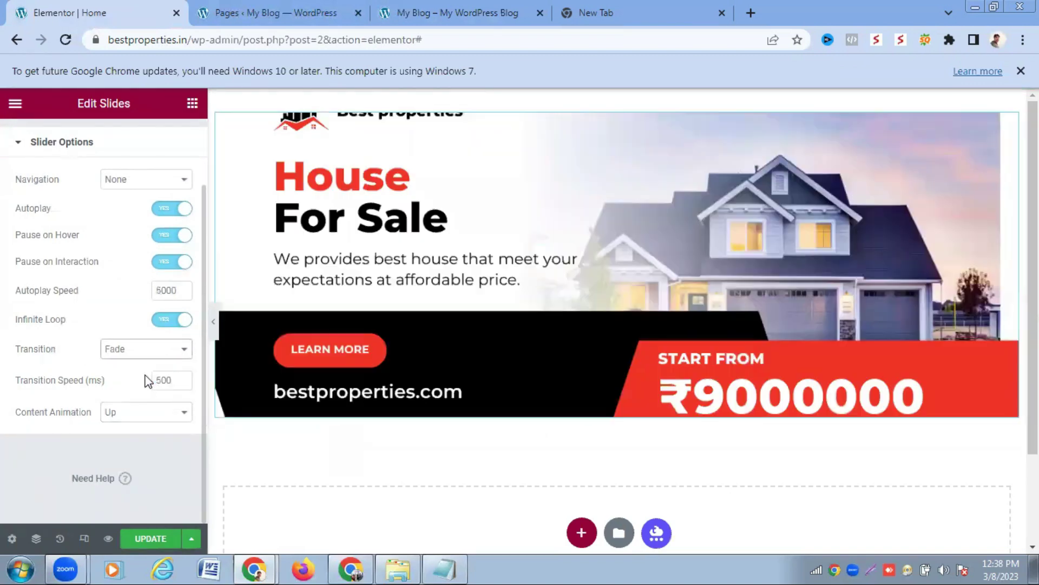
left_click(151, 538)
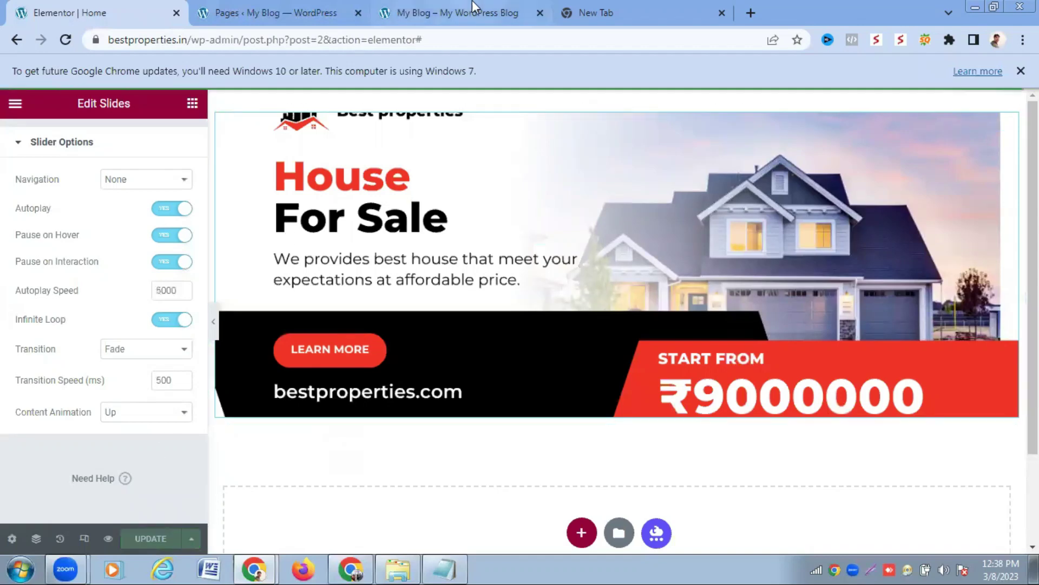
Reload the live home page to check the slider, and switch to the WordPress Pages list
left_click(472, 4)
left_click(66, 40)
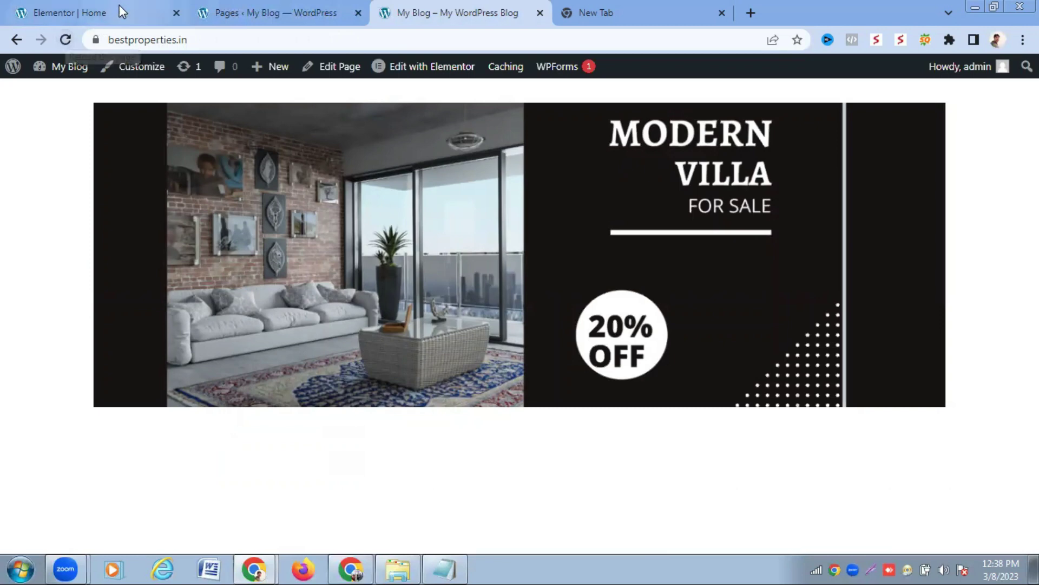
left_click(249, 4)
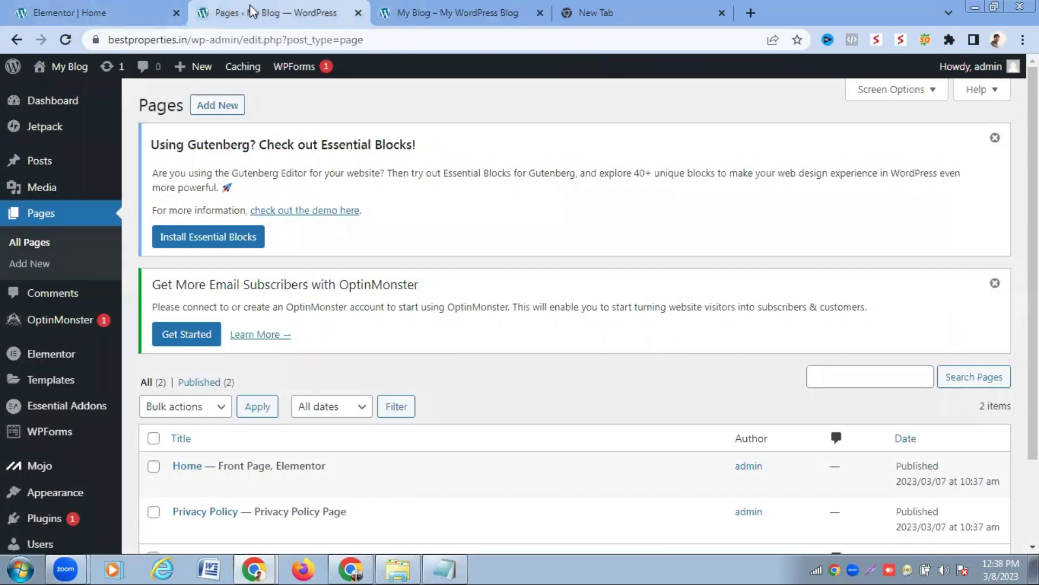
Return to the Elementor editor, set the Slides widget's height to 567 px, and update the page
left_click(86, 6)
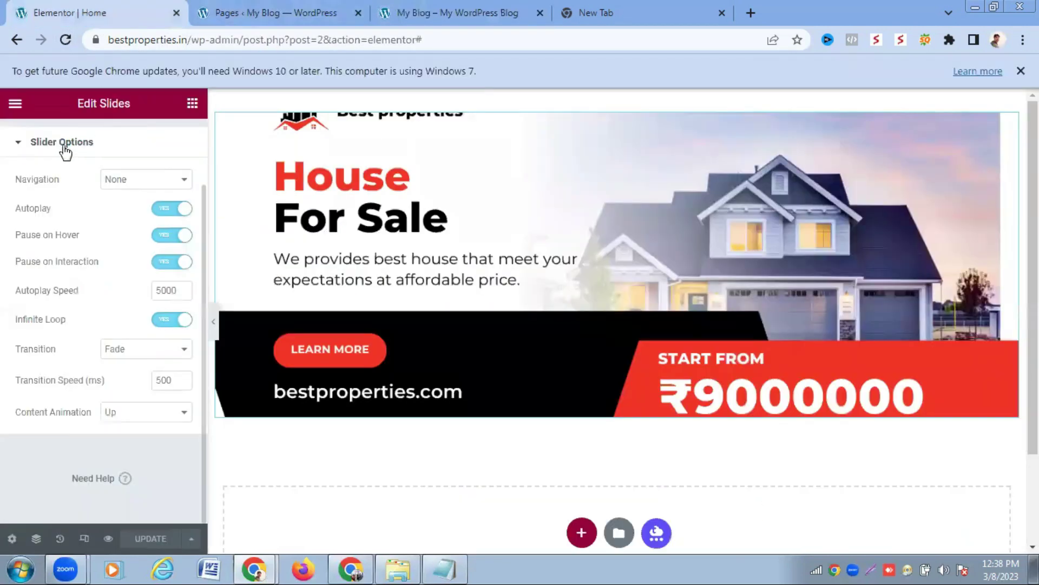
left_click(19, 142)
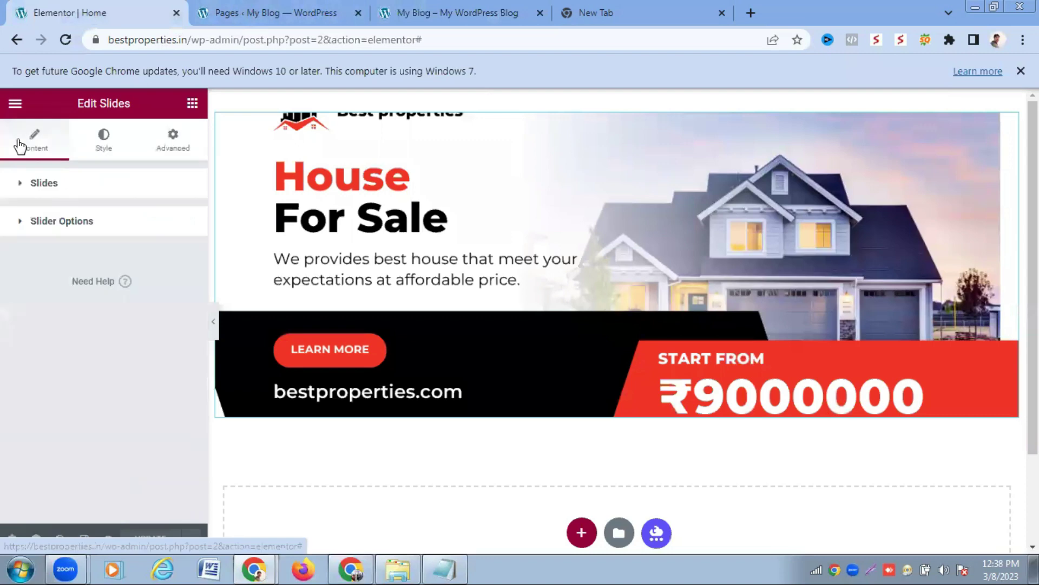
left_click(56, 182)
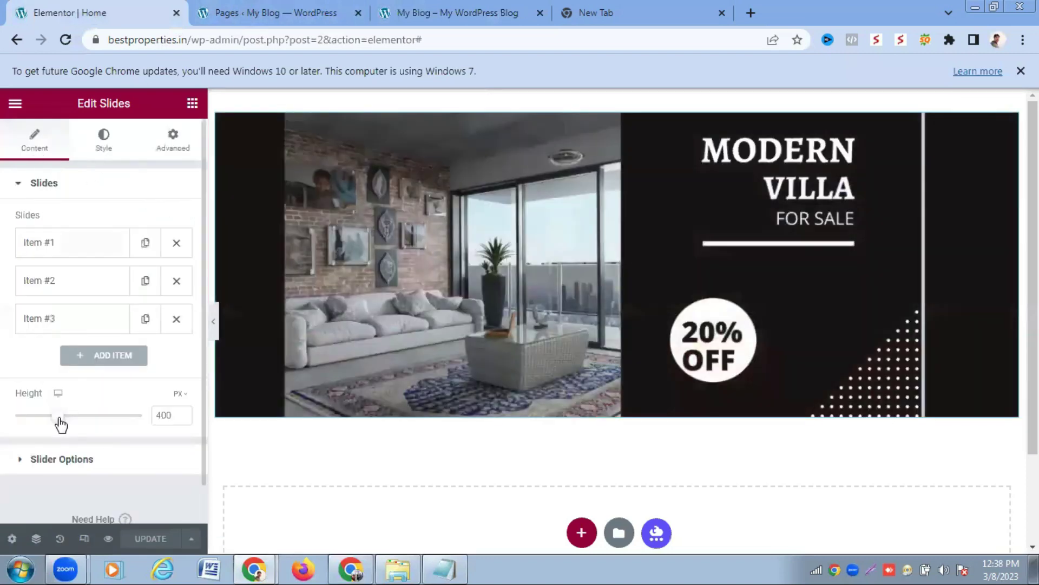
left_click_drag(58, 421, 81, 424)
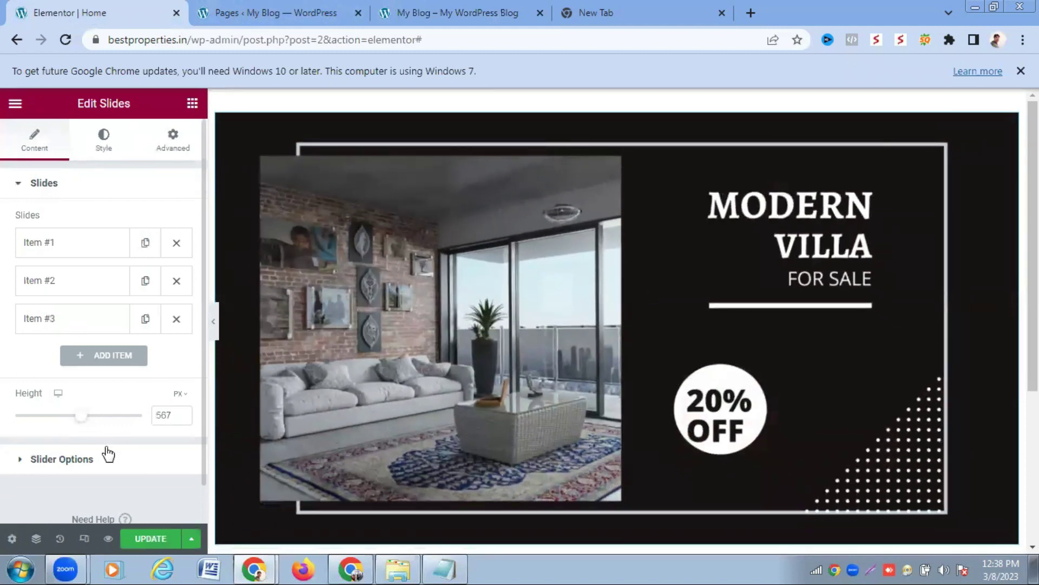
left_click(151, 541)
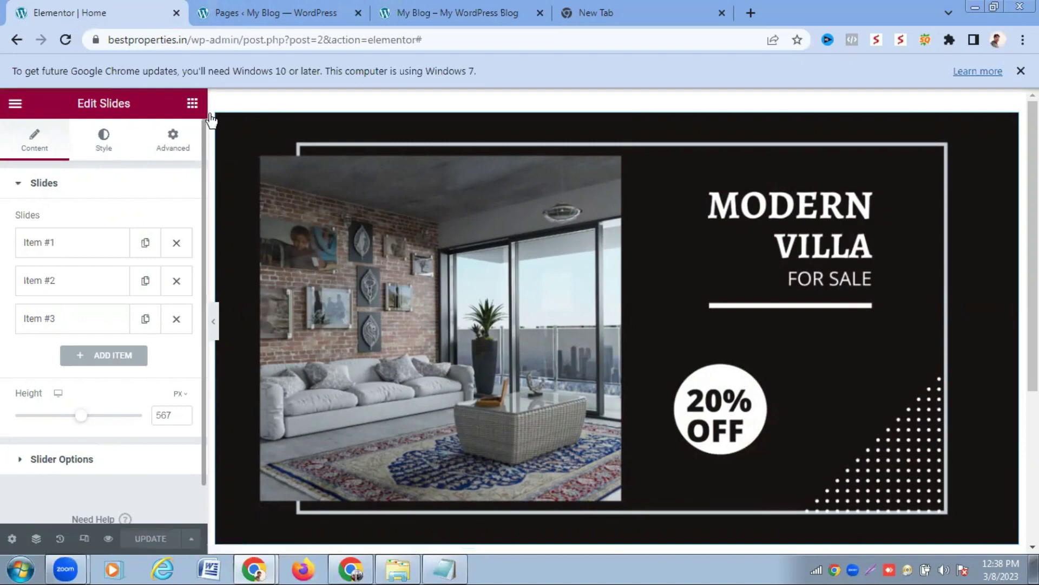
Switch to the live bestproperties.in home page and reload it to check the slider's height
left_click(288, 6)
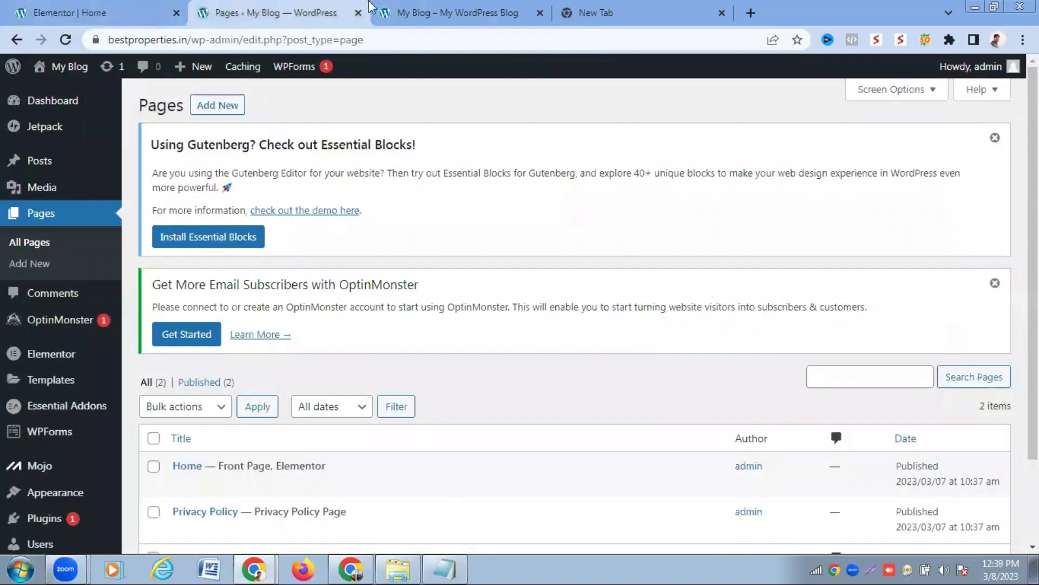
left_click(435, 7)
left_click(64, 40)
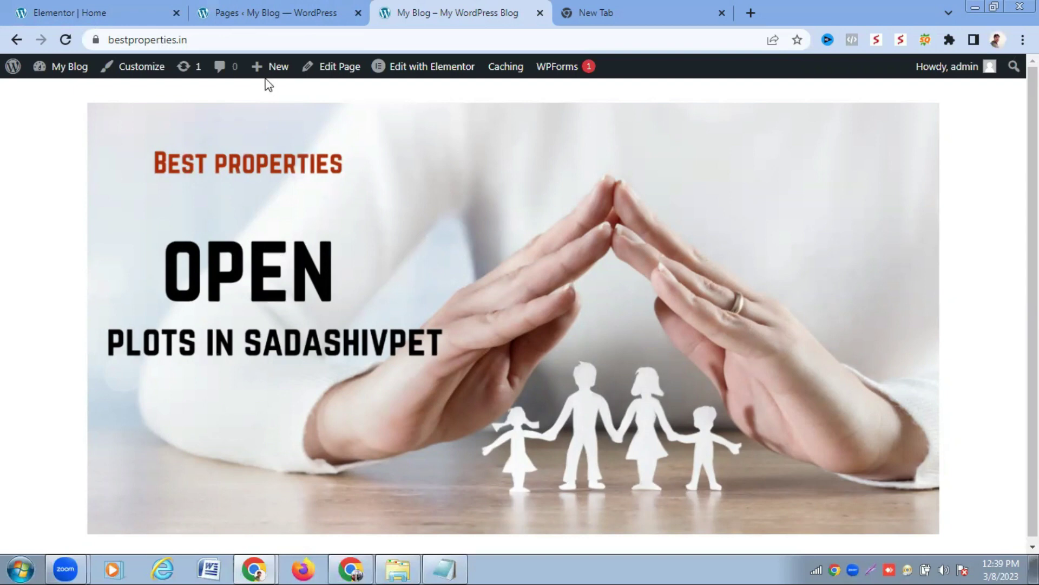
Back in the Elementor editor, set the slider's Autoplay Speed to 3000 and update the page
left_click(102, 7)
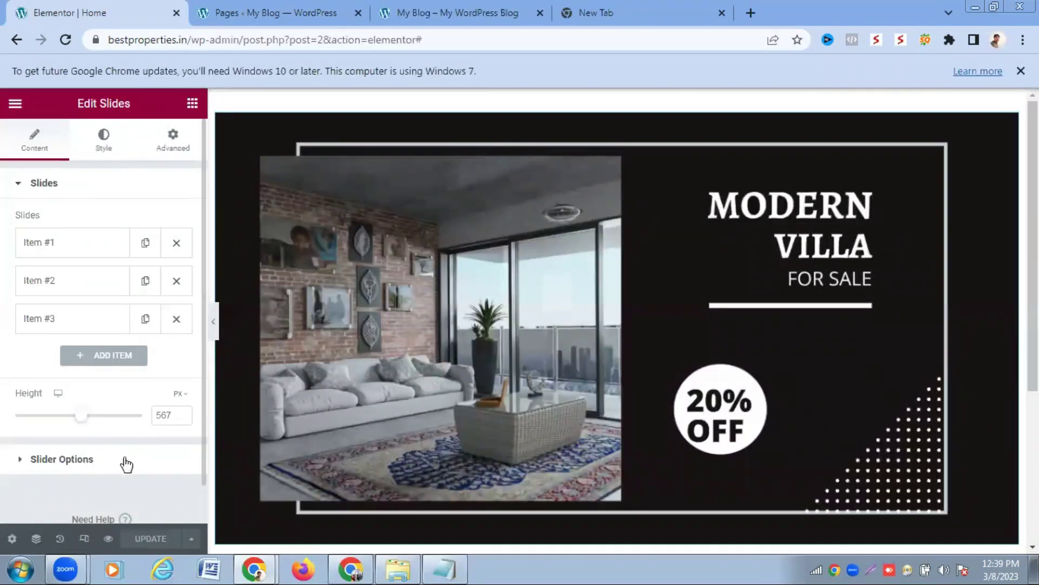
left_click(81, 459)
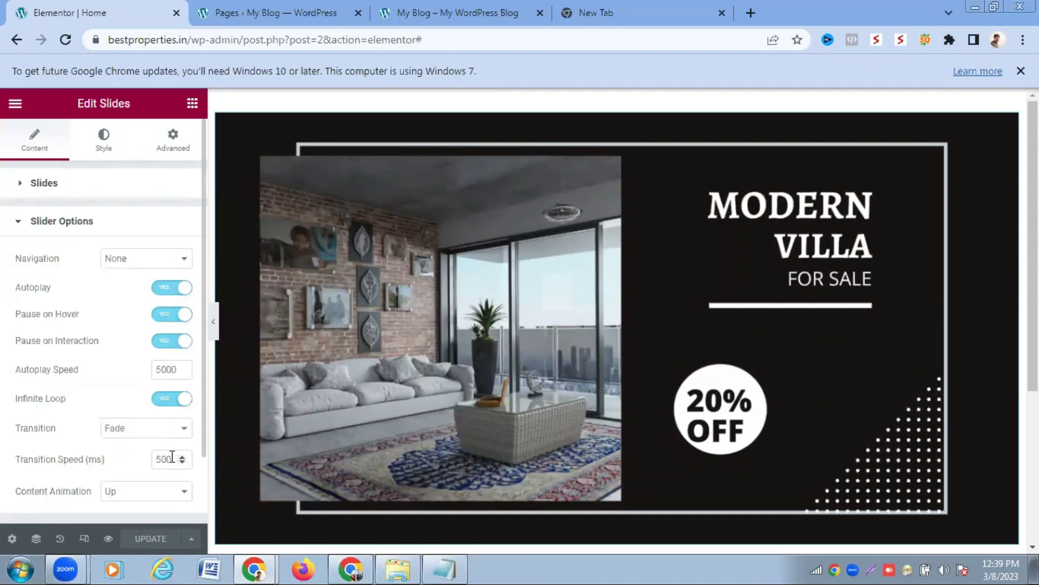
left_click(162, 370)
key("BackSpace")
type("3")
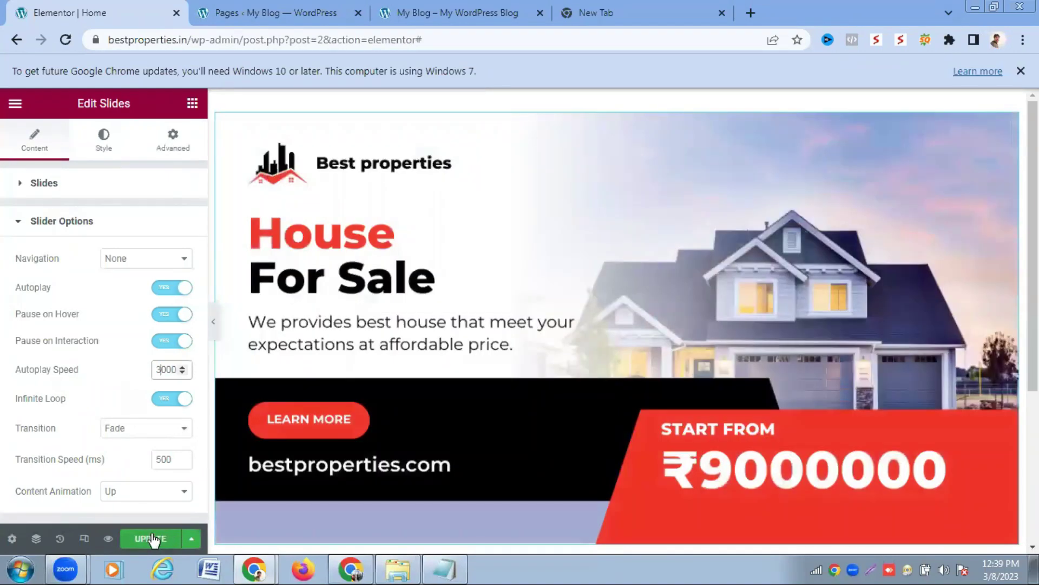
left_click(149, 539)
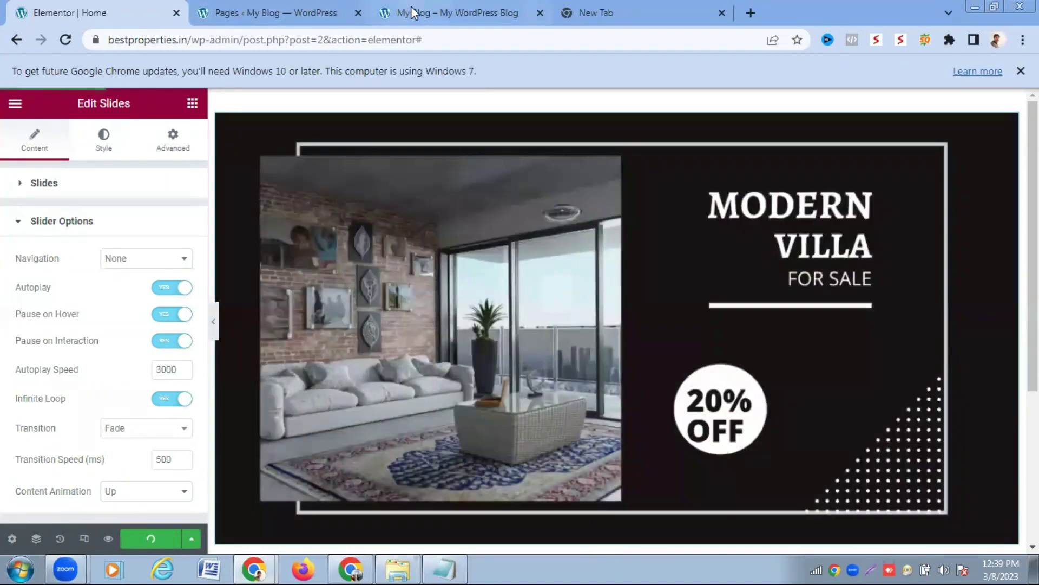
Reload the live home page and watch how quickly the slider's slides change
left_click(411, 8)
left_click(65, 39)
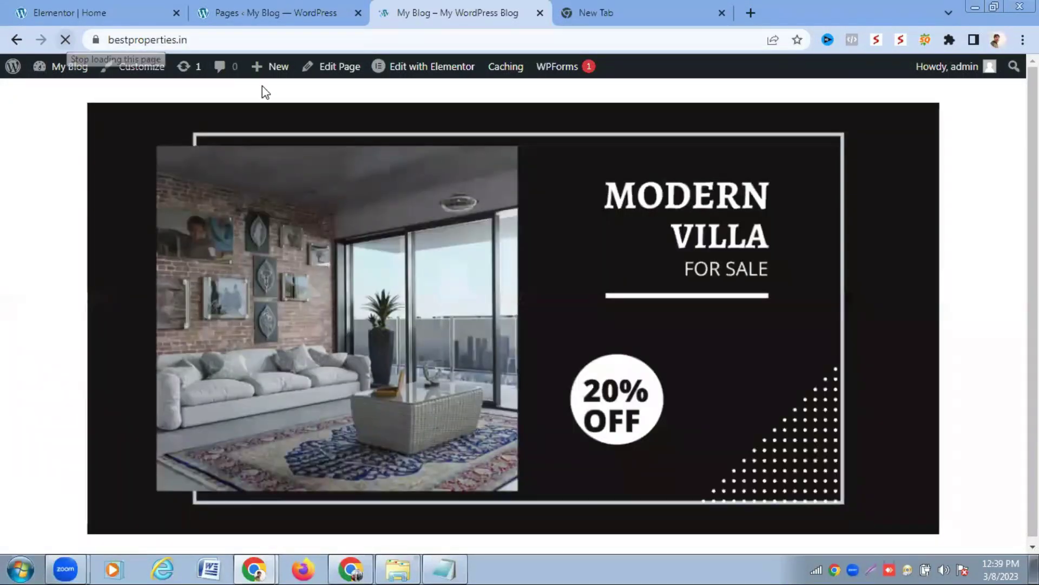
left_click(230, 33)
key("Return")
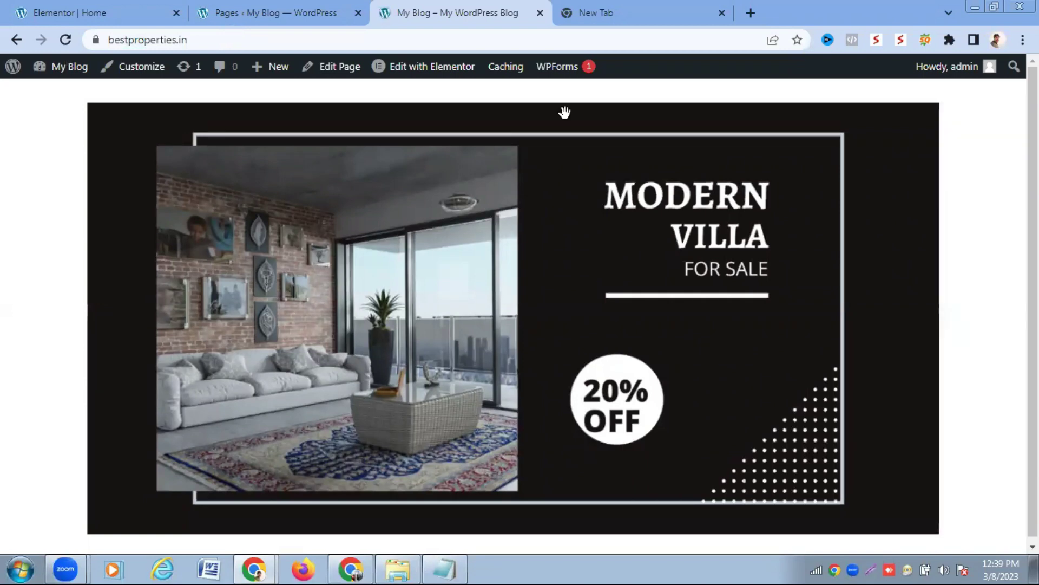
left_click_drag(1033, 216, 1033, 222)
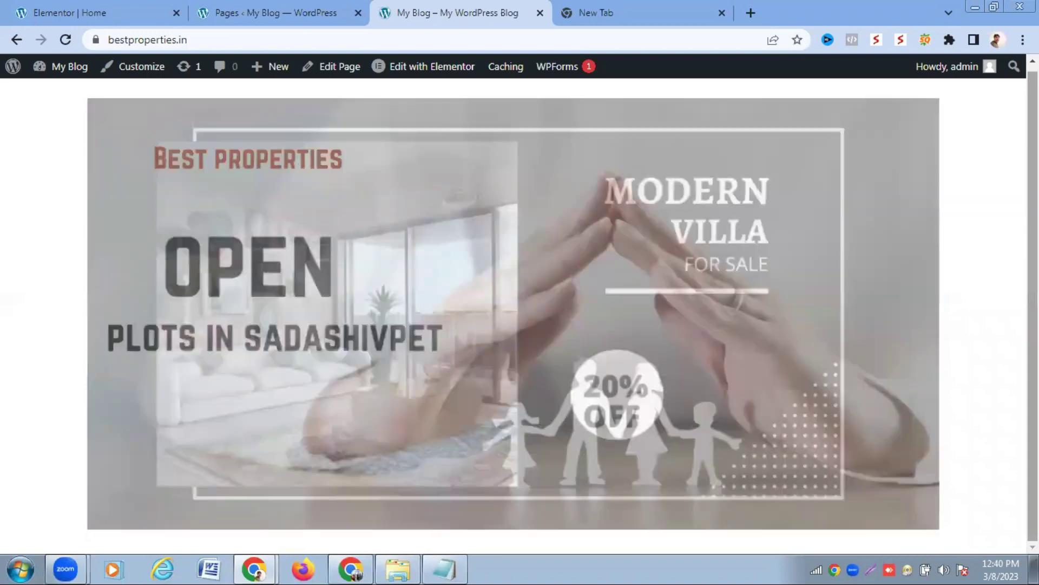